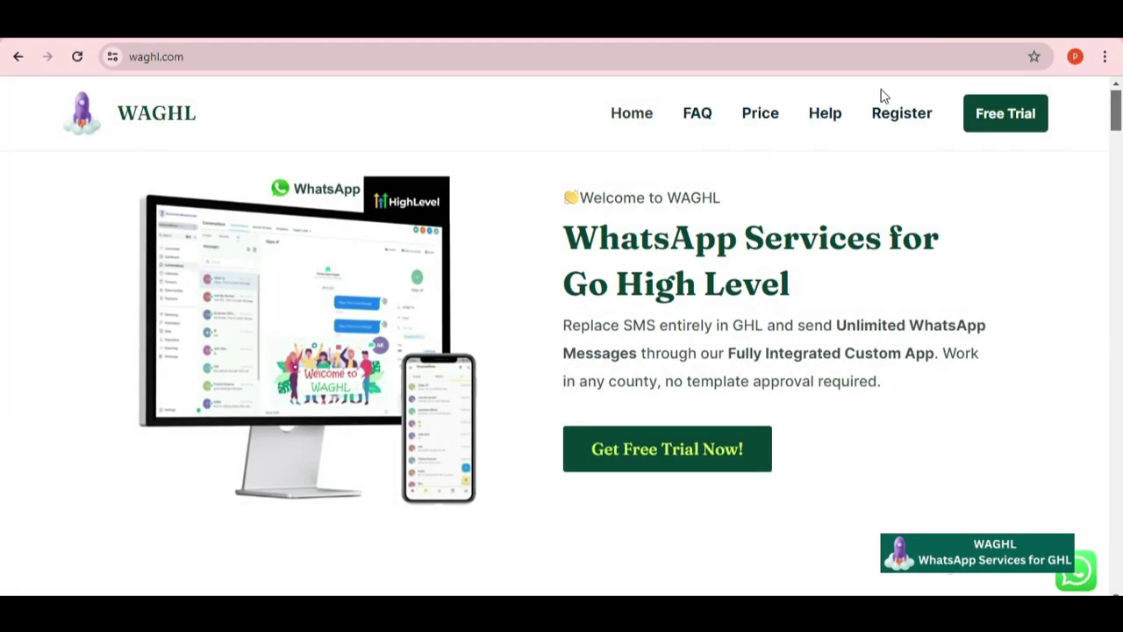
- Start the WAGHL Registration Wizard and submit the account email address in Email ID
click(895, 122)
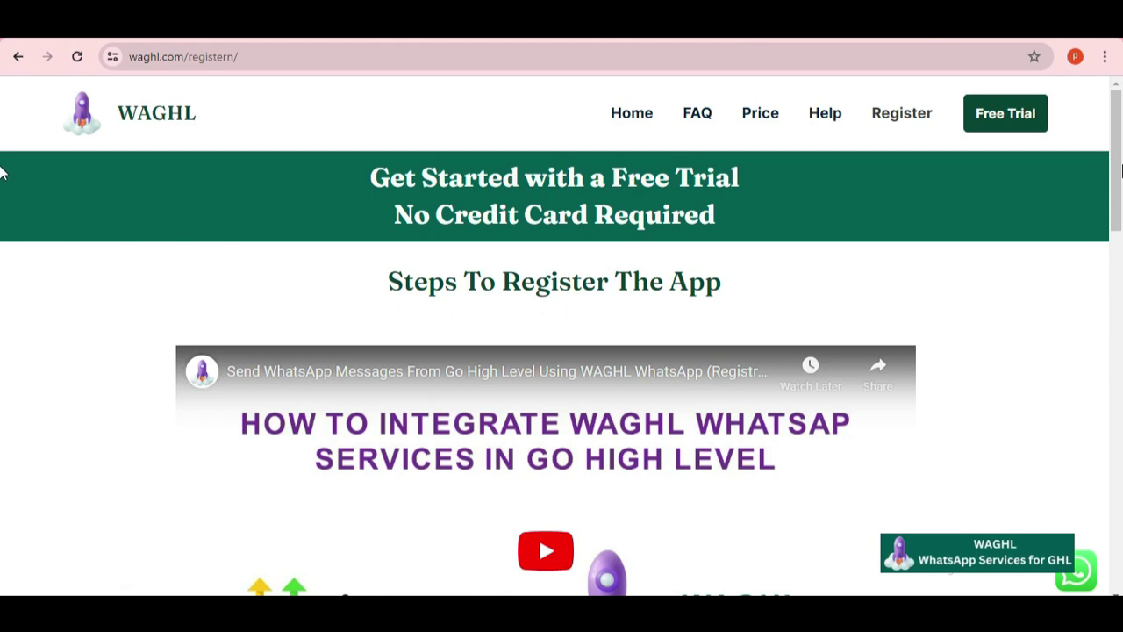
scroll(2, 314, down, 12)
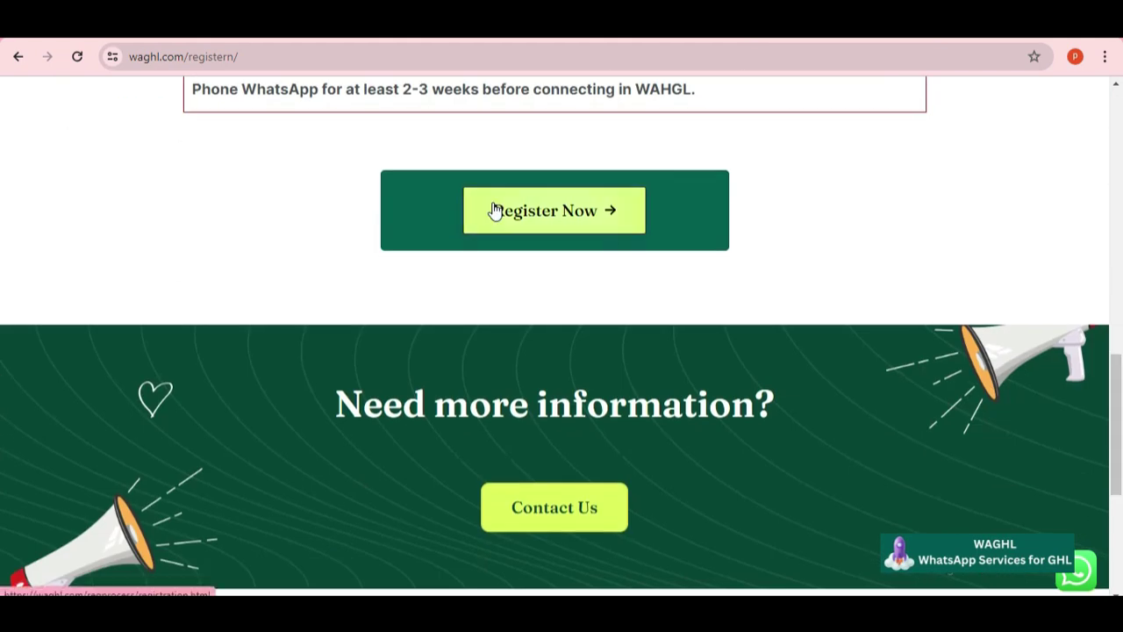
click(543, 221)
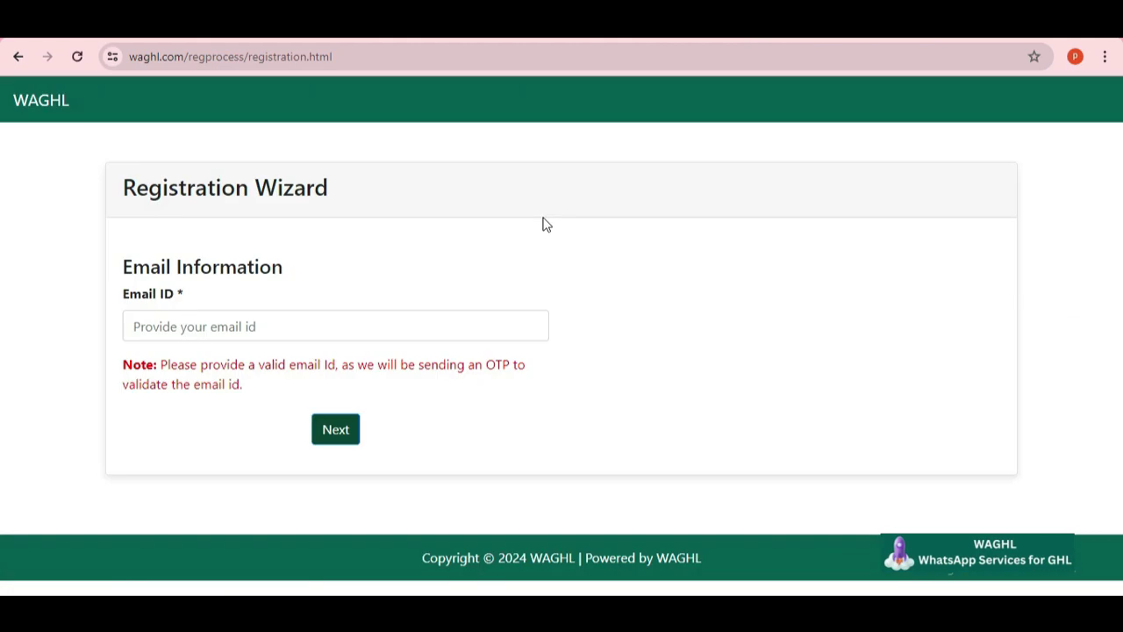
click(235, 320)
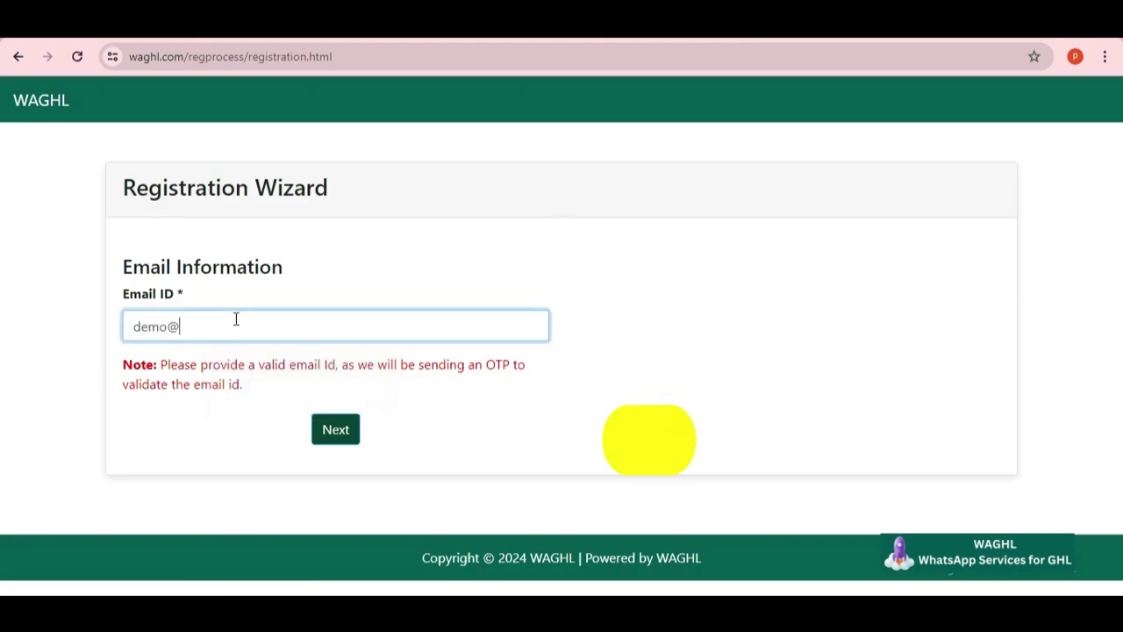
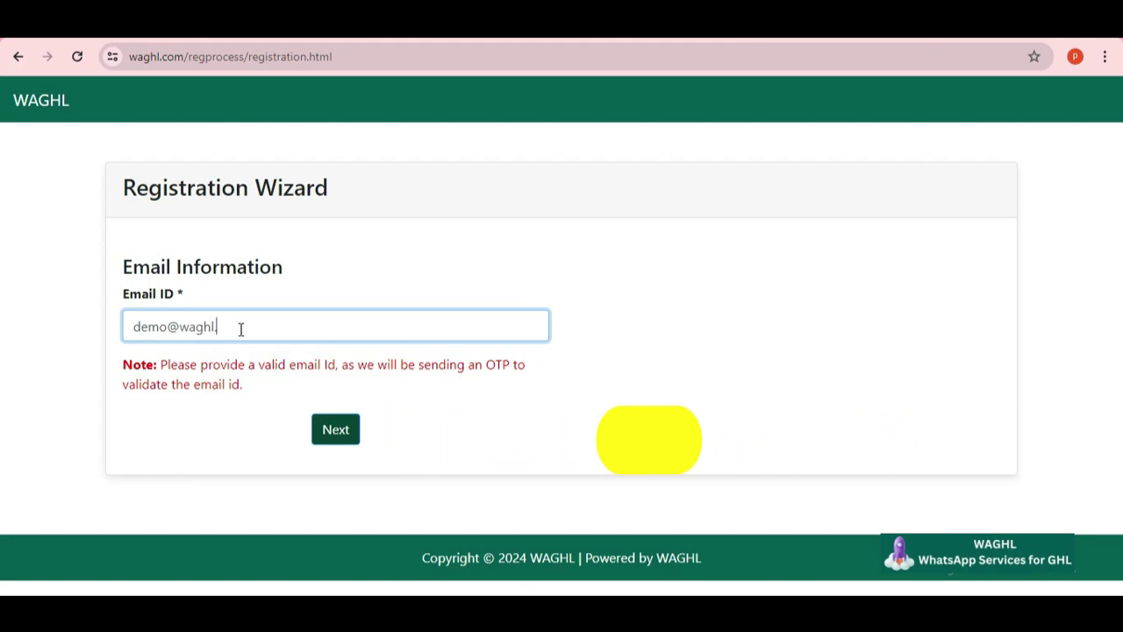
click(329, 428)
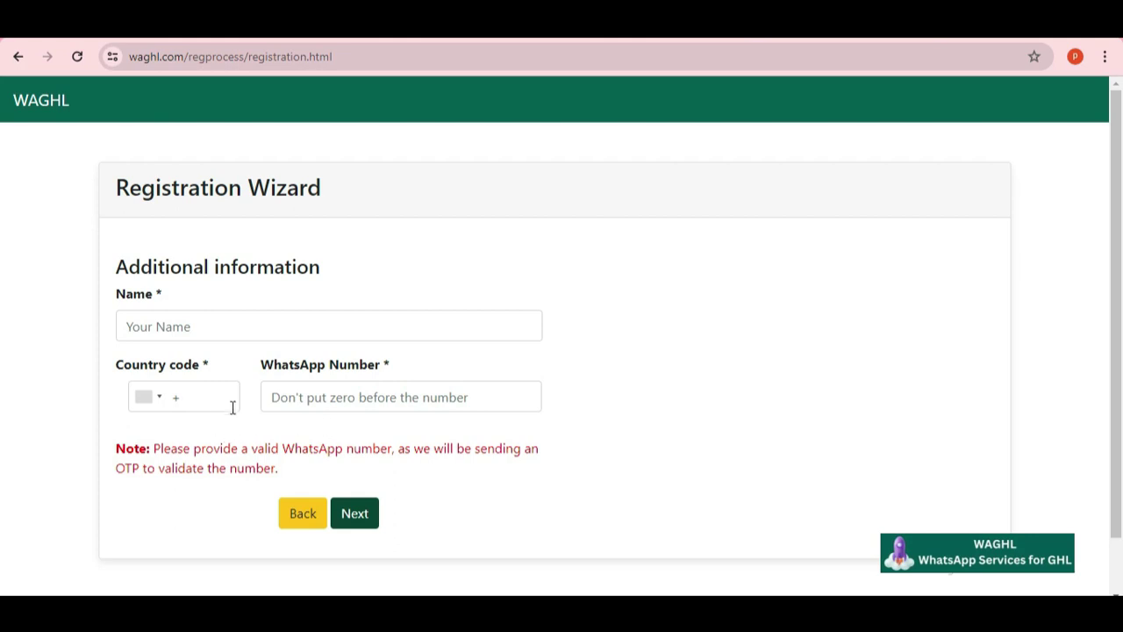
- Enter the account holder's name, country code and WhatsApp number, then request the OTPs
click(214, 327)
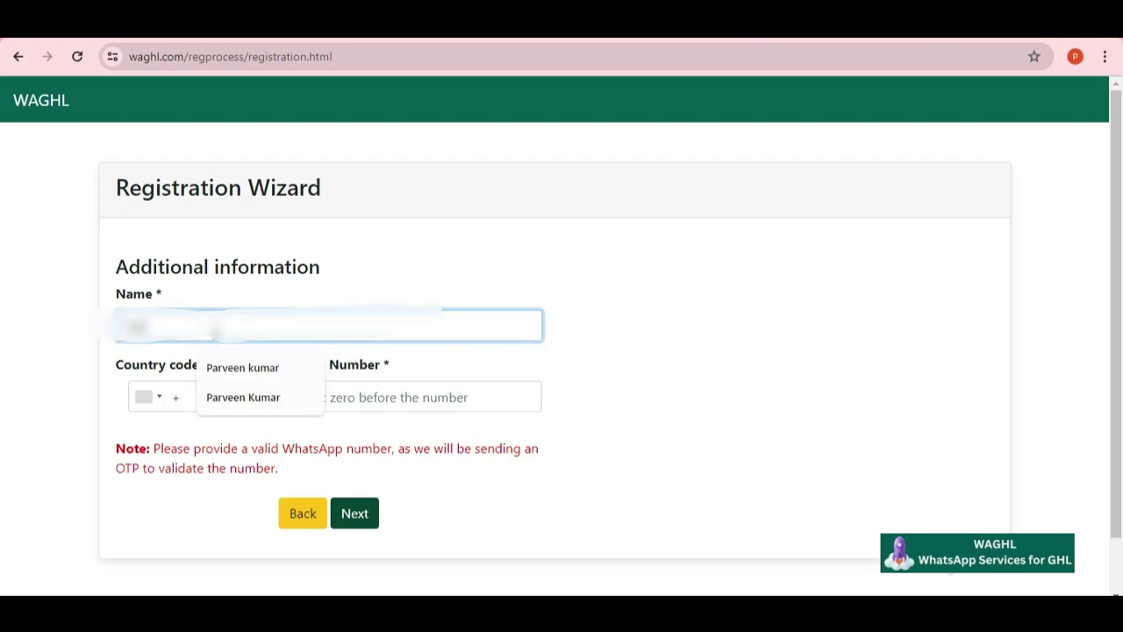
click(182, 395)
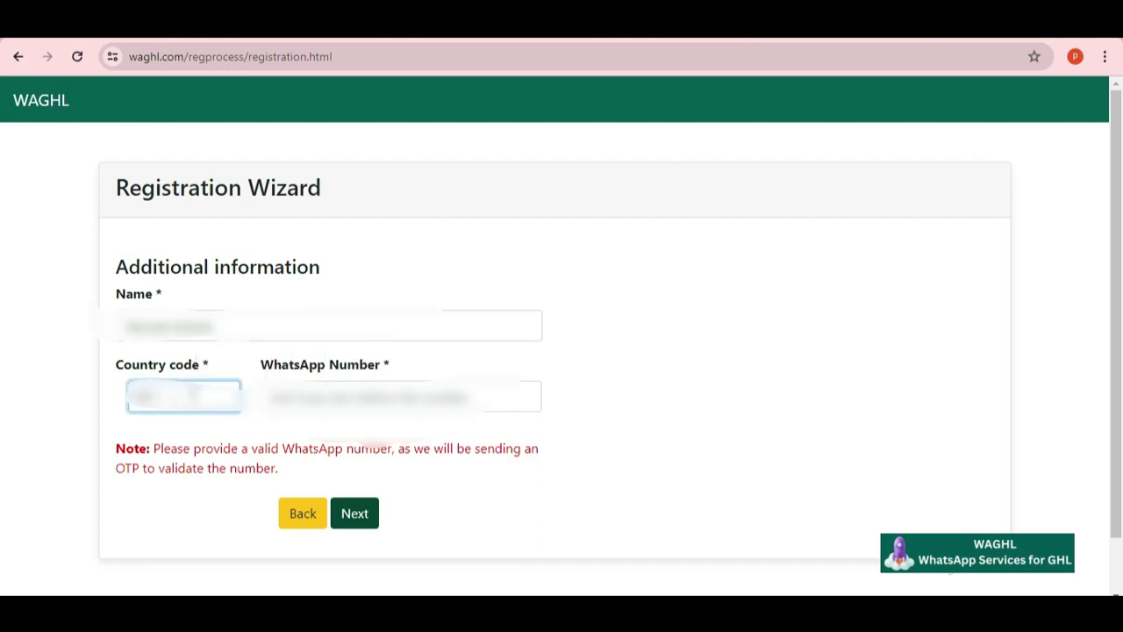
key(Tab)
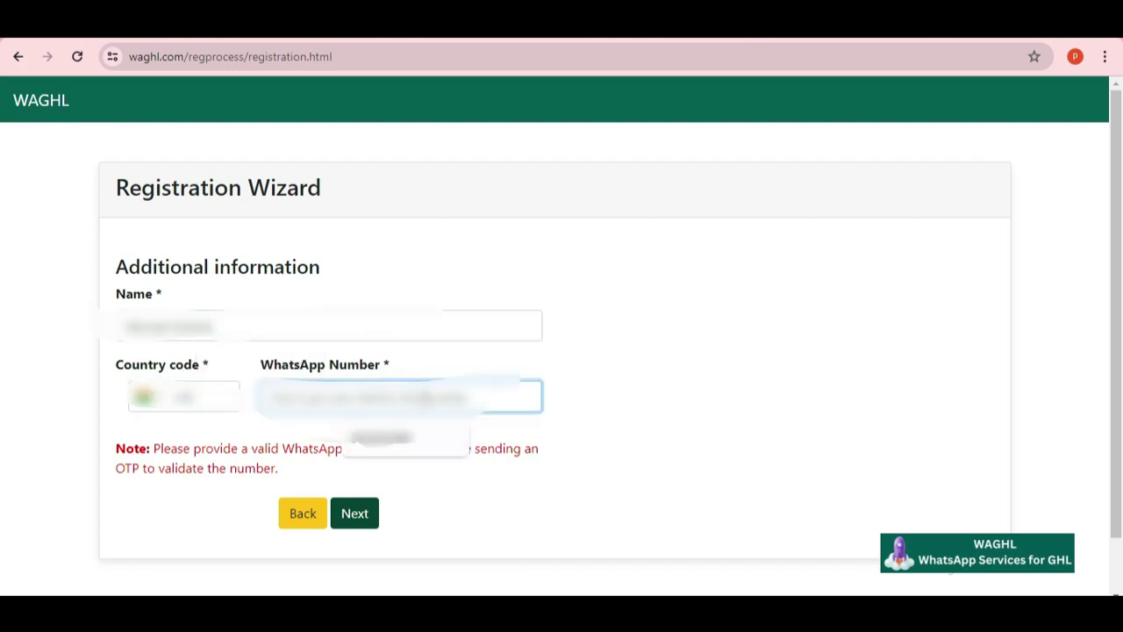
key(Down)
key(Return)
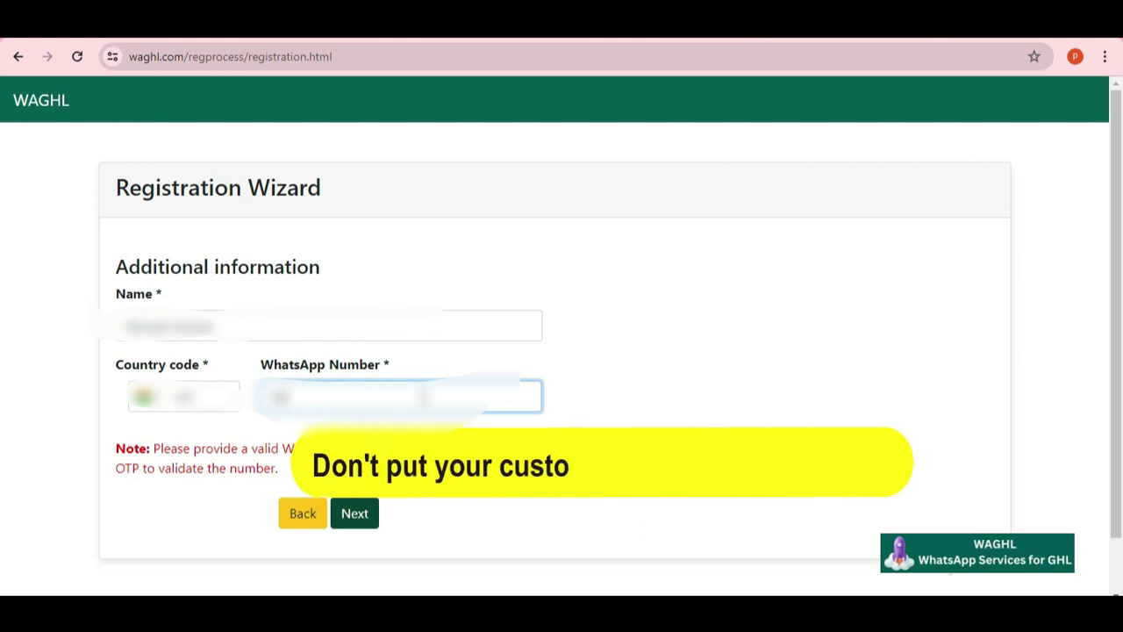
click(362, 525)
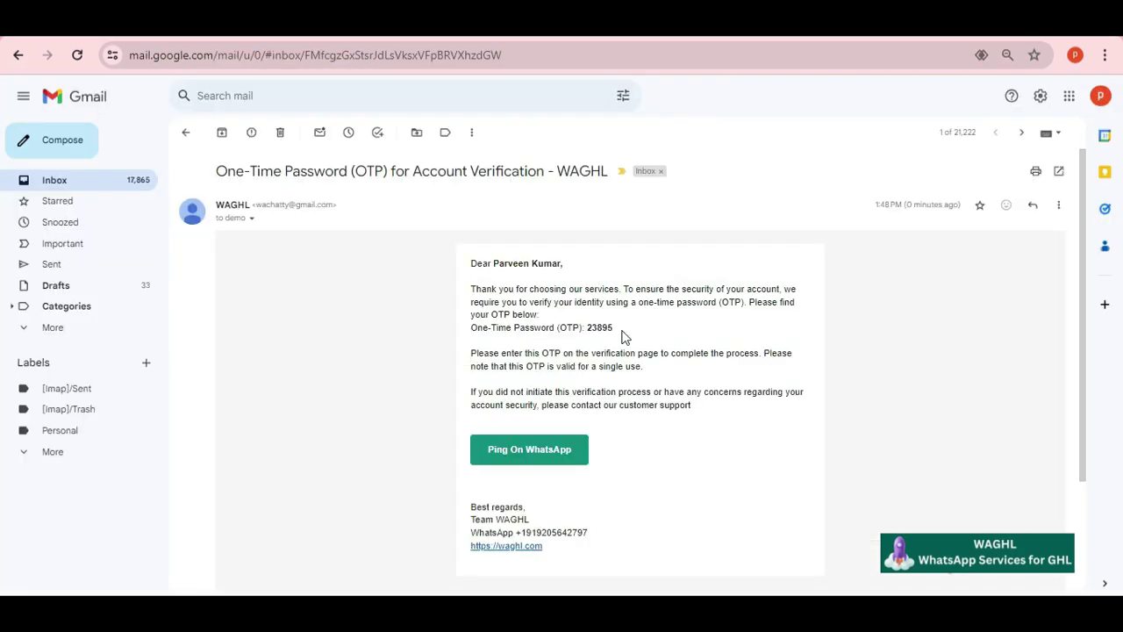
- Select the OTP code in the WAGHL one-time password email
double_click(606, 328)
key(ctrl+c)
- Paste the emailed OTP, enter the WhatsApp OTP, and complete the WAGHL registration
key(ctrl+Tab)
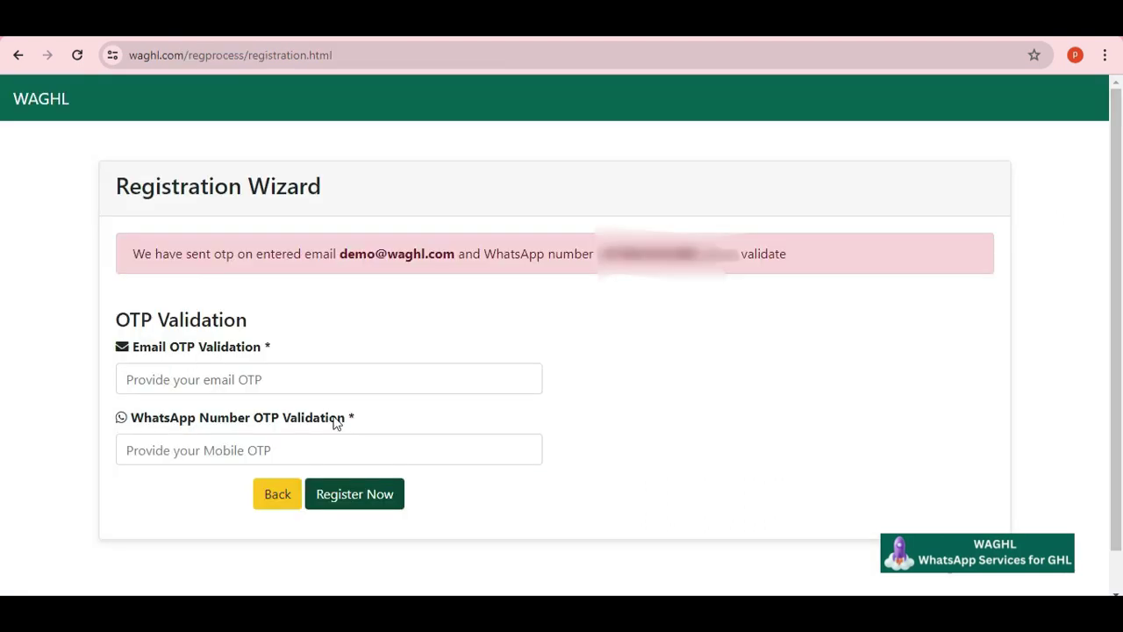
click(223, 379)
key(ctrl+v)
click(184, 443)
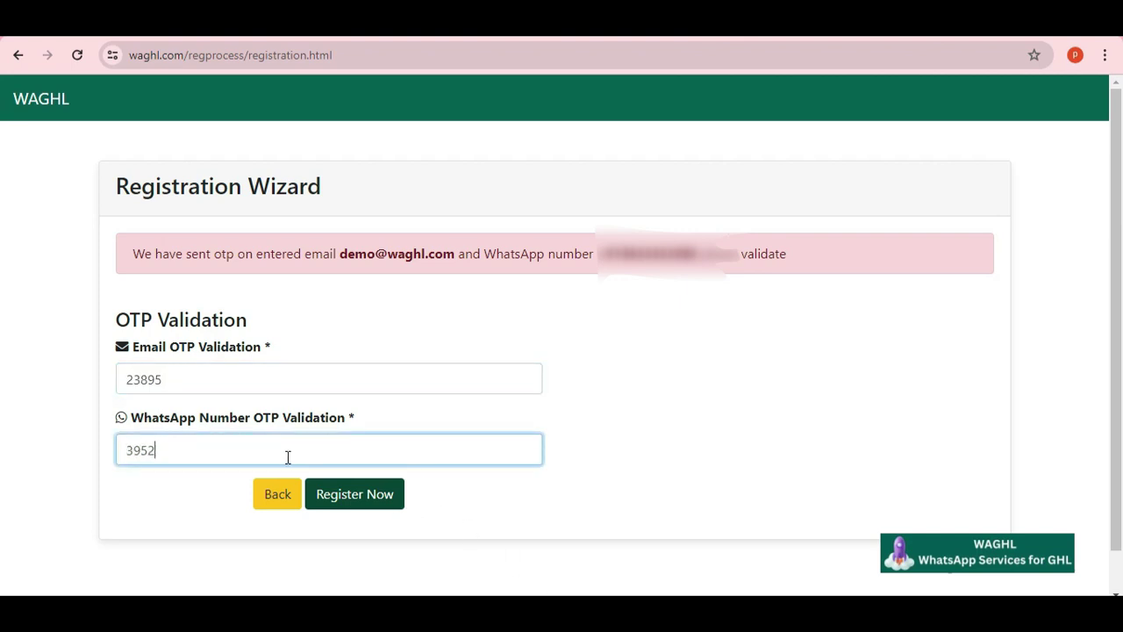
click(368, 497)
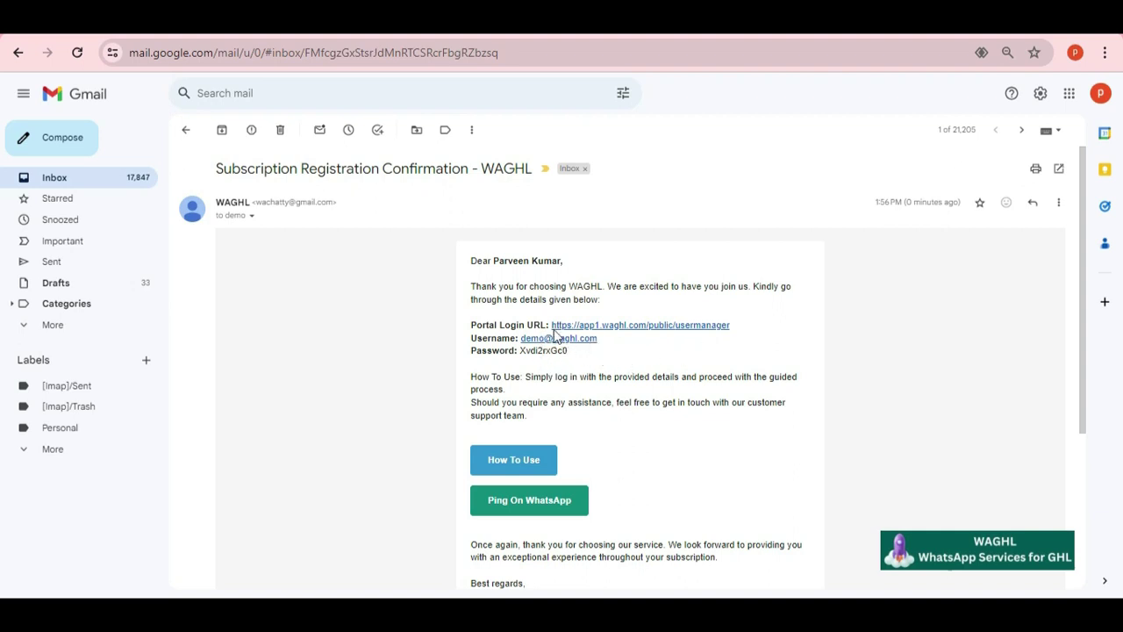
- Add the GHL sub-account's location ID as a new location in the WAGHL admin panel
click(586, 326)
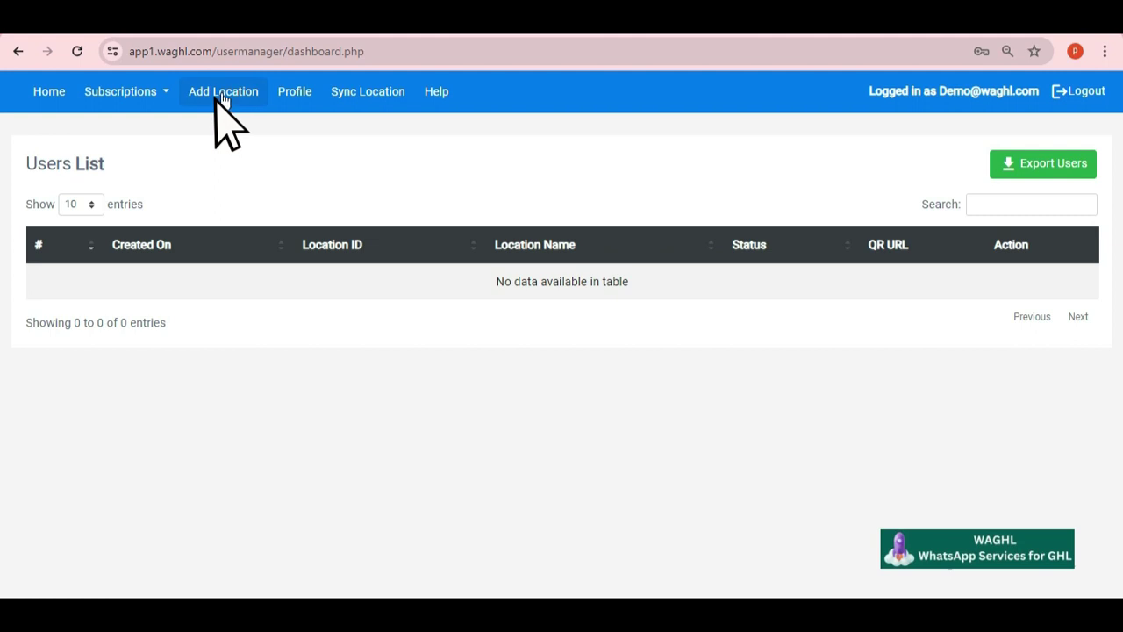
click(226, 101)
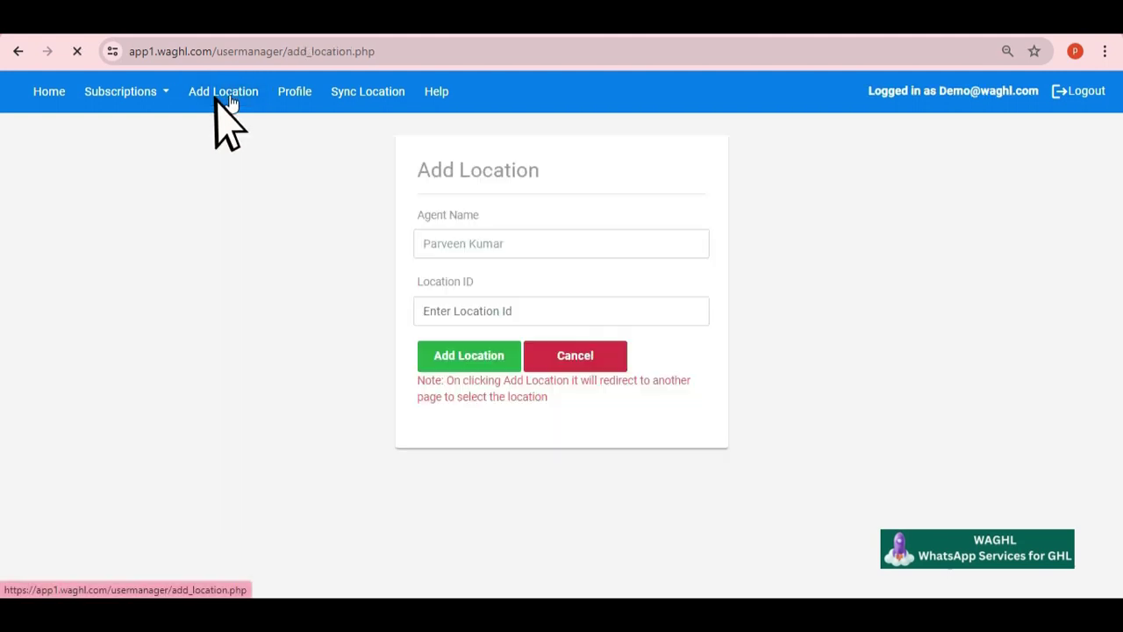
click(469, 304)
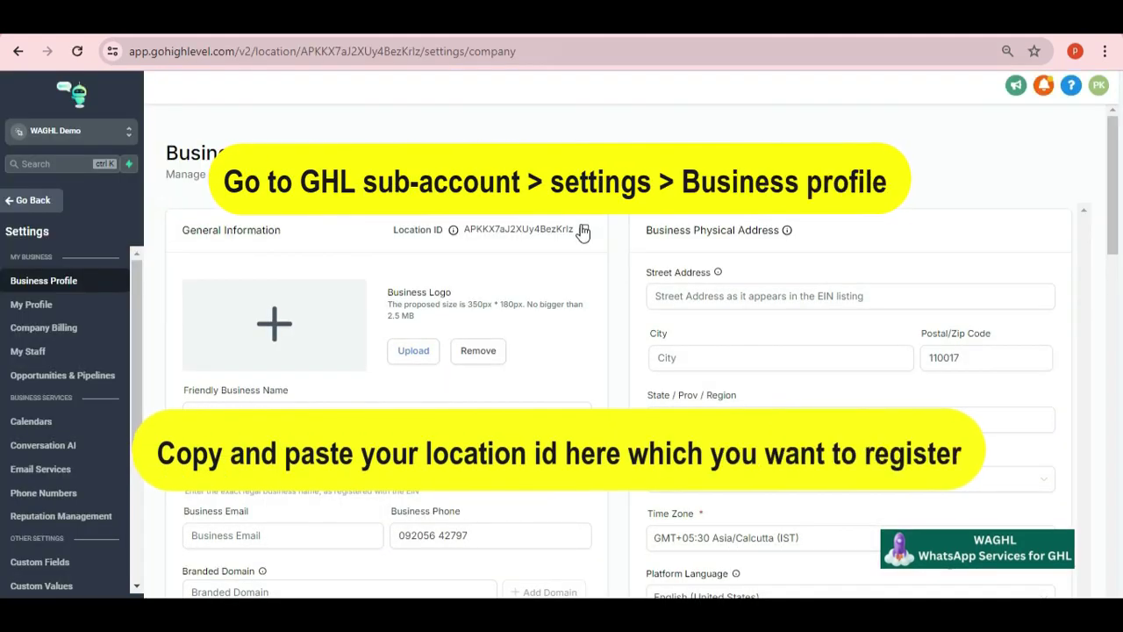
click(584, 229)
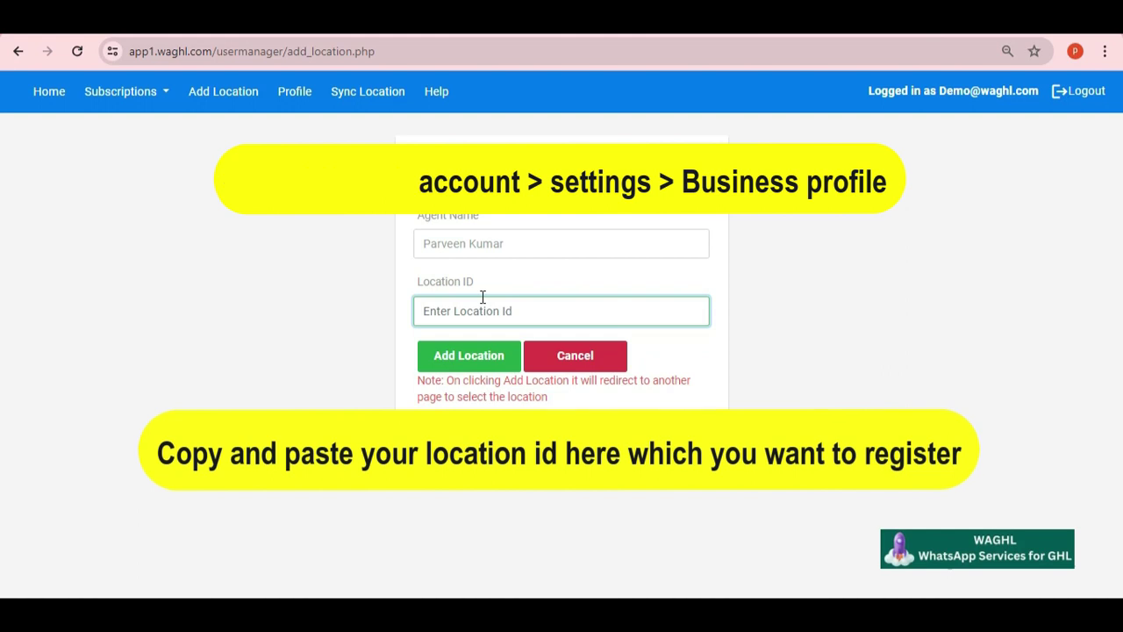
key(ctrl+v)
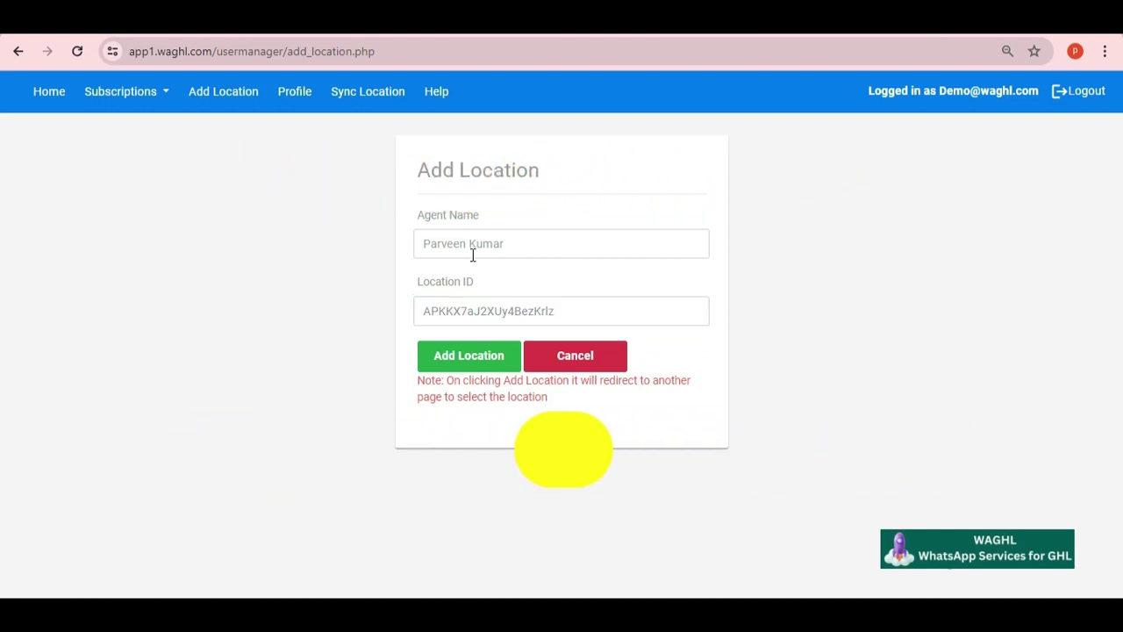
click(481, 355)
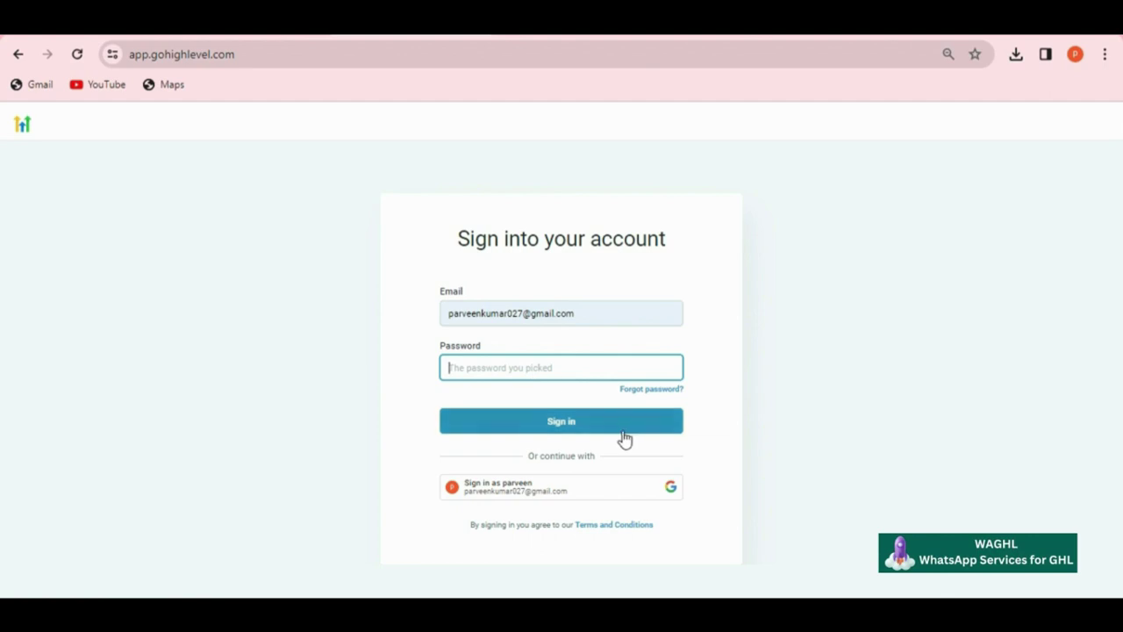
- Sign in to GoHighLevel and install the WAGHL app on the chosen sub-account
click(625, 428)
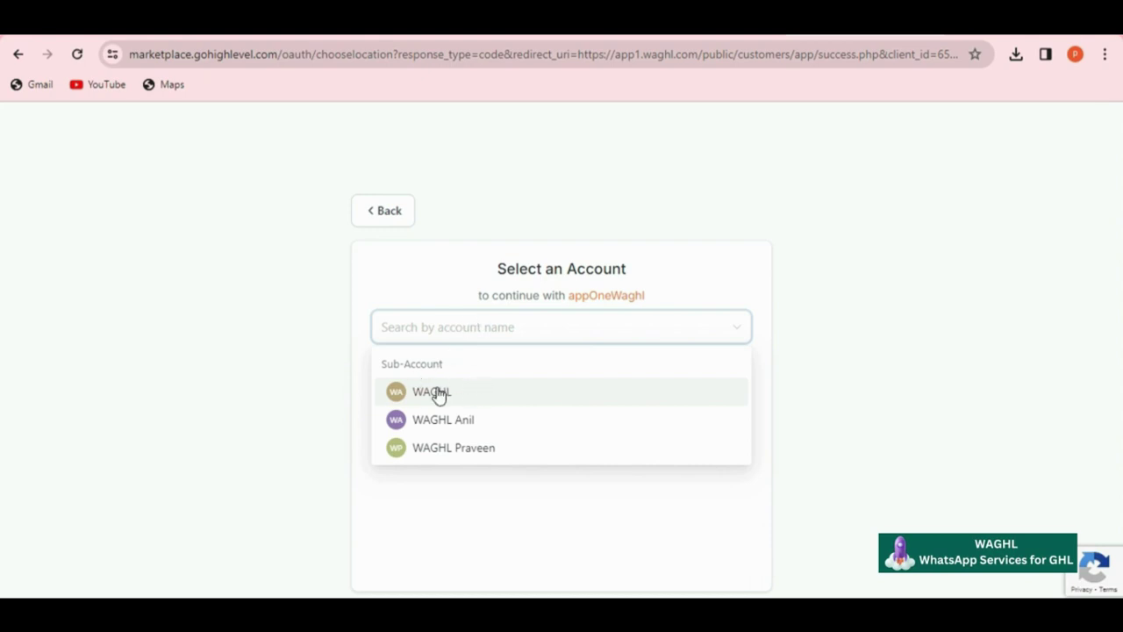
click(439, 392)
click(714, 416)
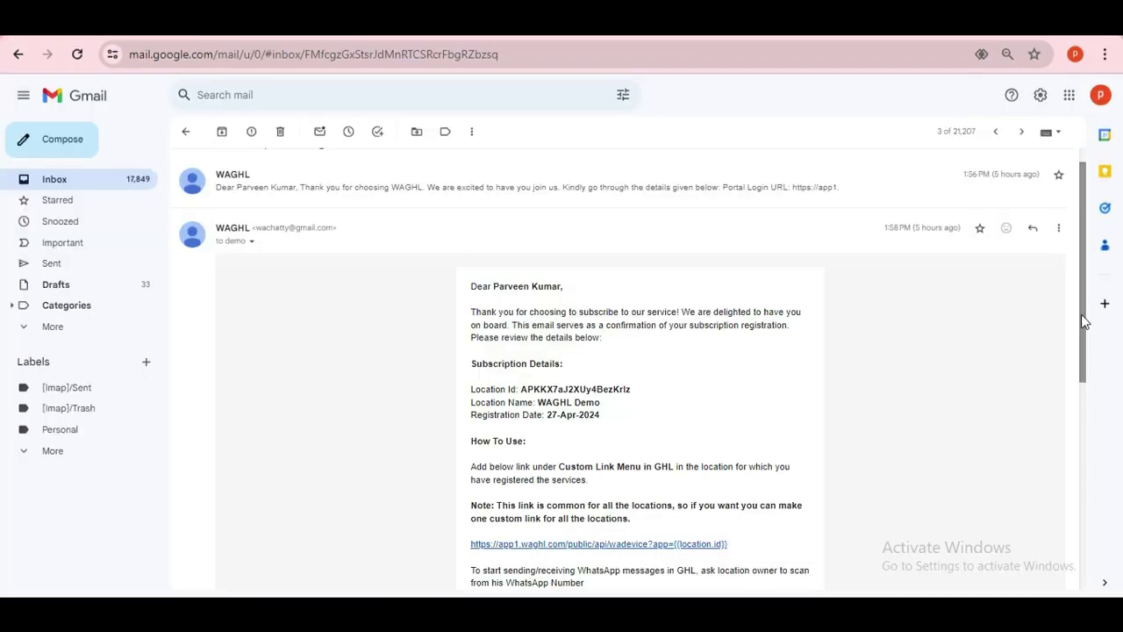
drag(1083, 319, 1096, 372)
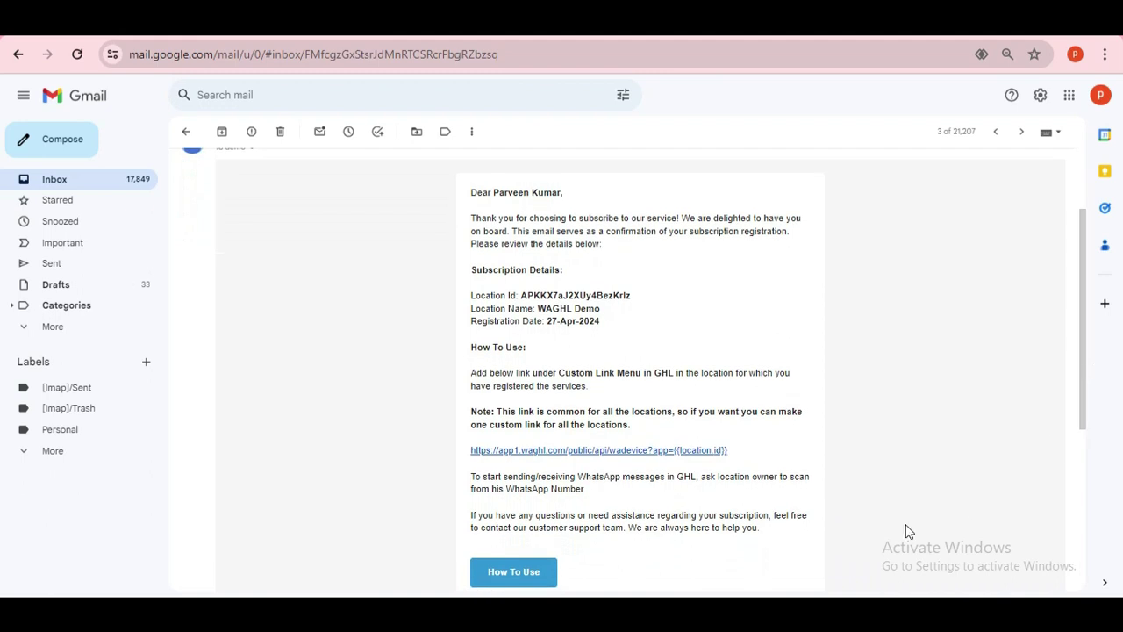
- Select the wadevice custom link URL in the subscription email
drag(729, 451, 456, 467)
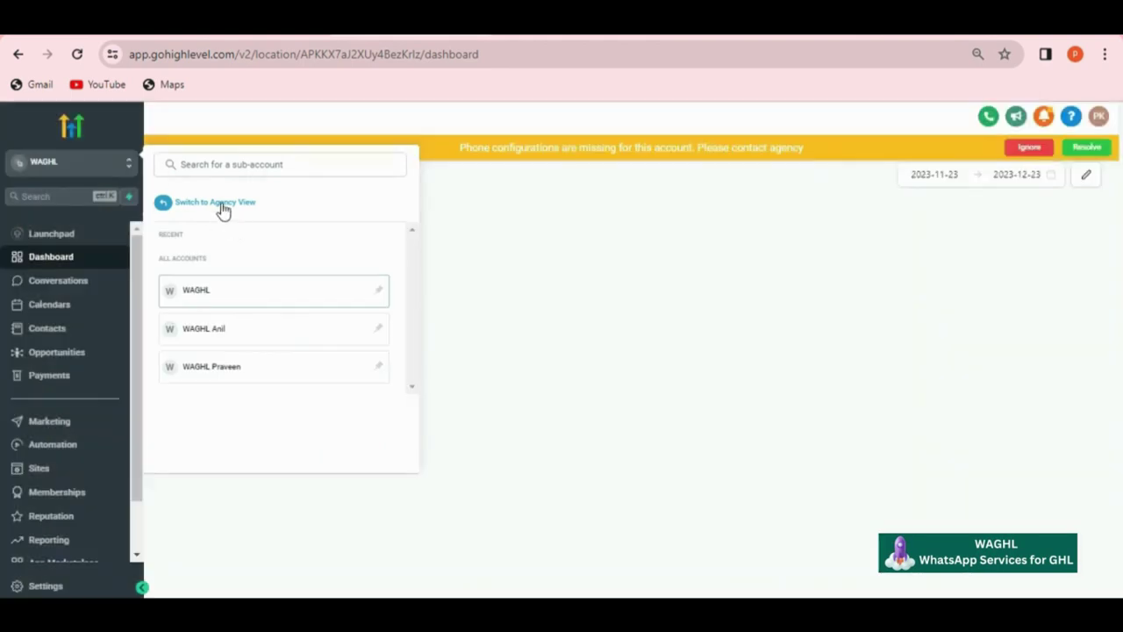
- Switch to Agency View and go to Settings > Custom Menu Links
click(221, 207)
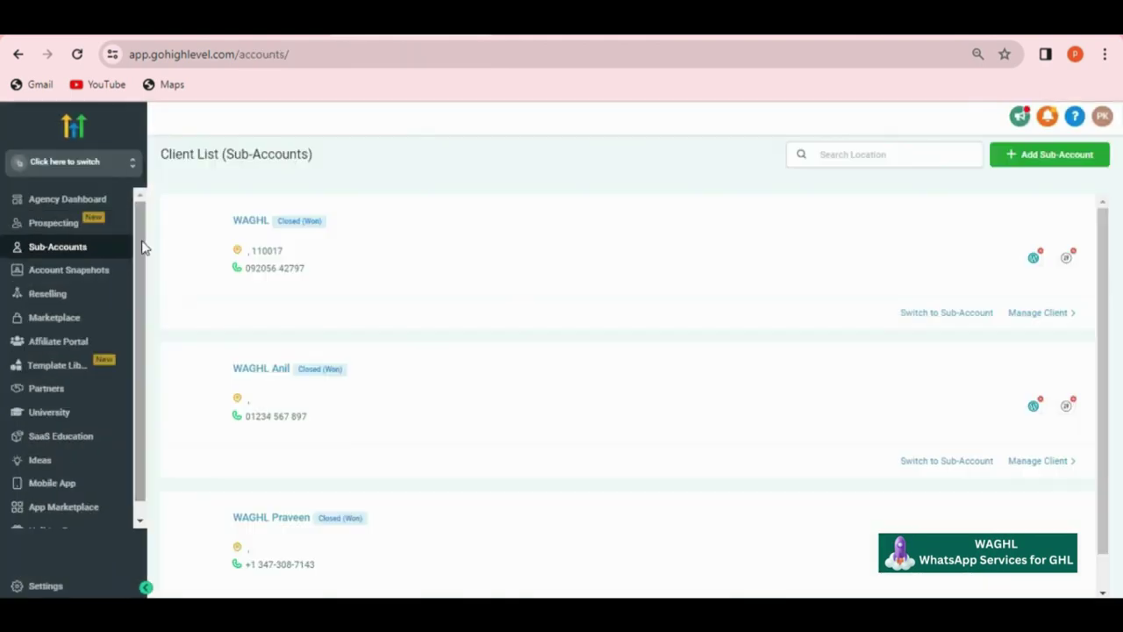
click(46, 586)
click(49, 474)
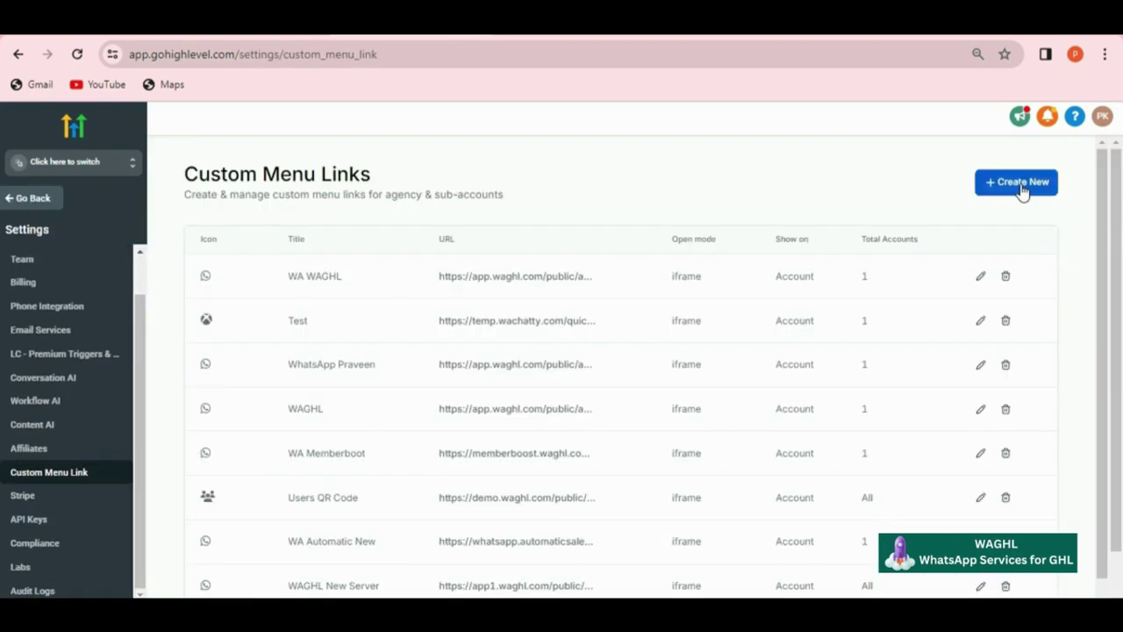
- Create a new custom menu link with the whatsApp icon and the title 'WhatsApp'
click(1021, 186)
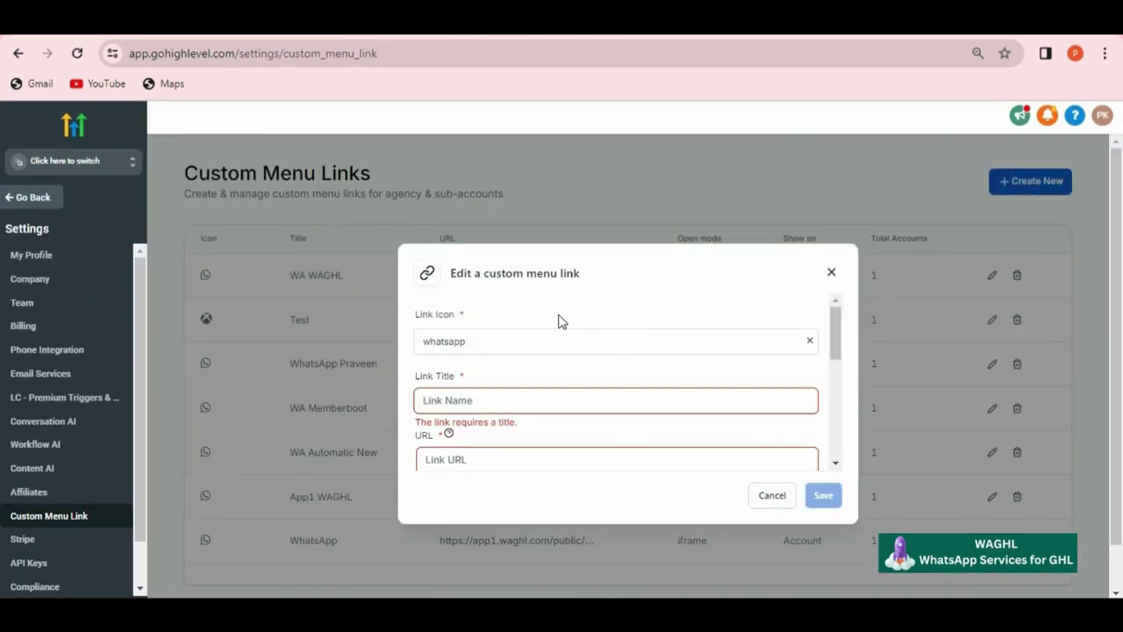
click(466, 335)
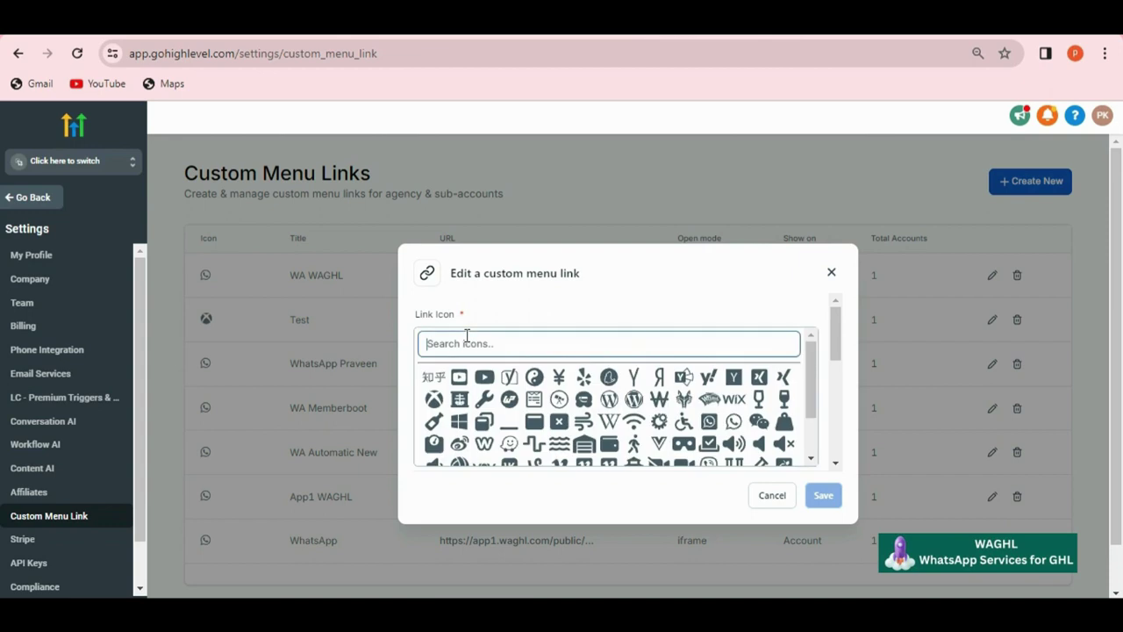
text(whatsApp)
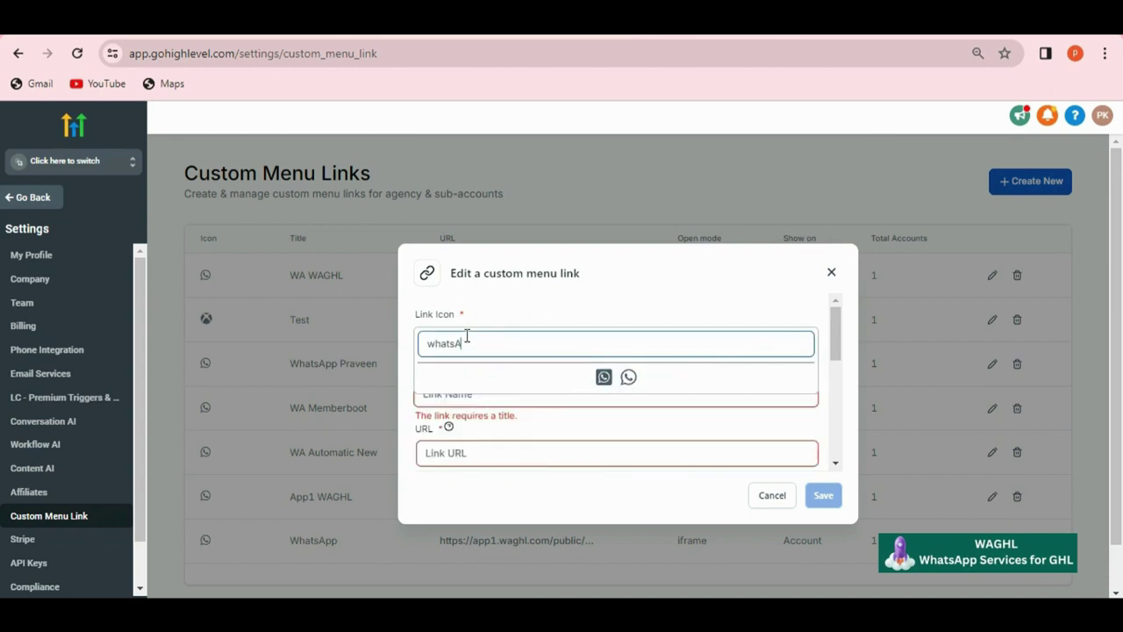
click(628, 379)
click(530, 399)
text(Wha)
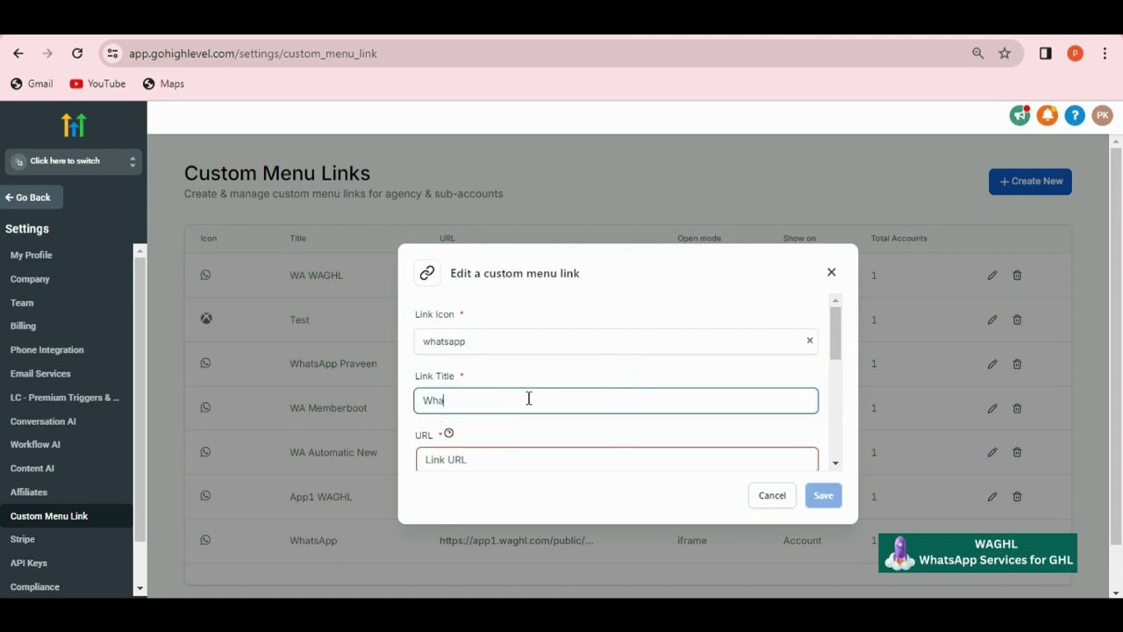
text(tsApp)
scroll(569, 372, down, 1)
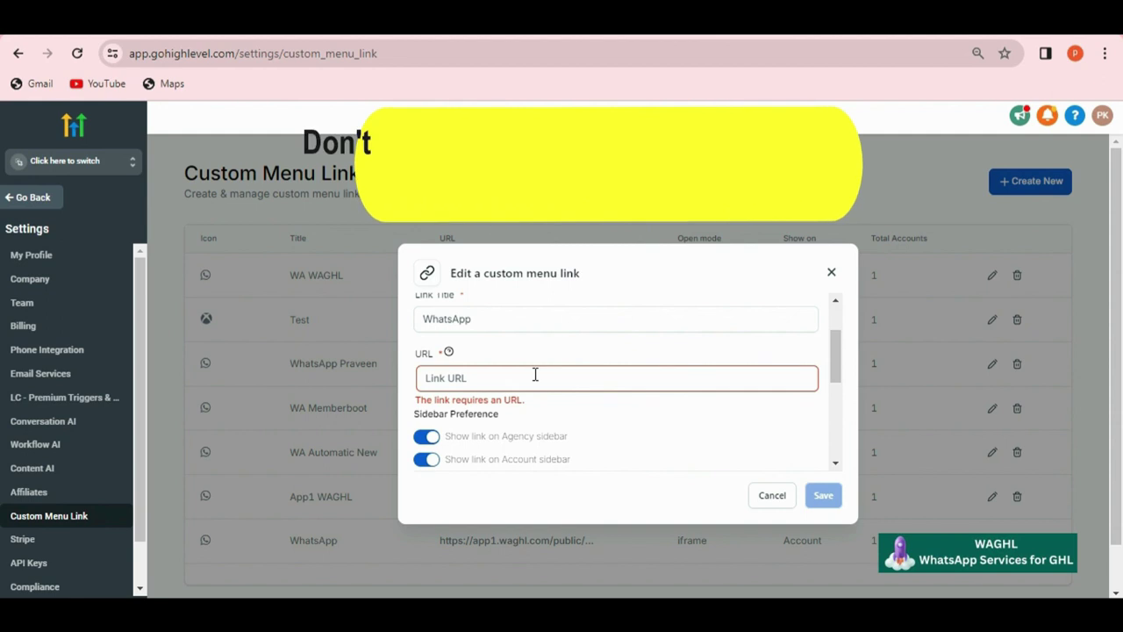
- Set the link URL to the WAGHL device URL and hide it from the agency sidebar
click(535, 376)
key(ctrl+v)
scroll(835, 392, down, 1)
scroll(836, 392, down, 1)
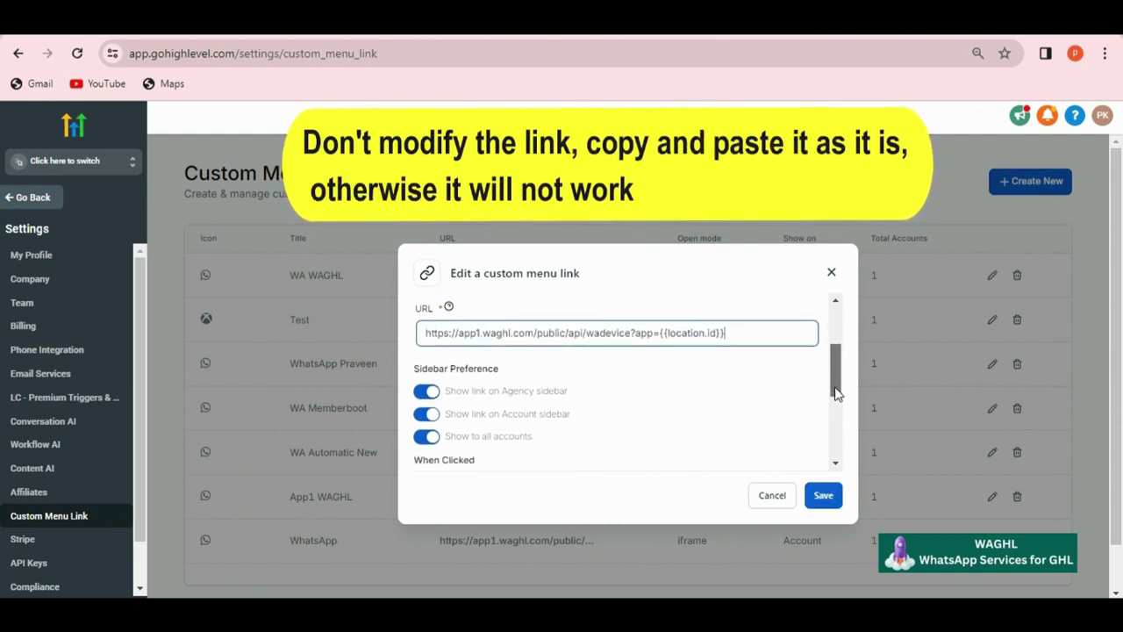
click(424, 395)
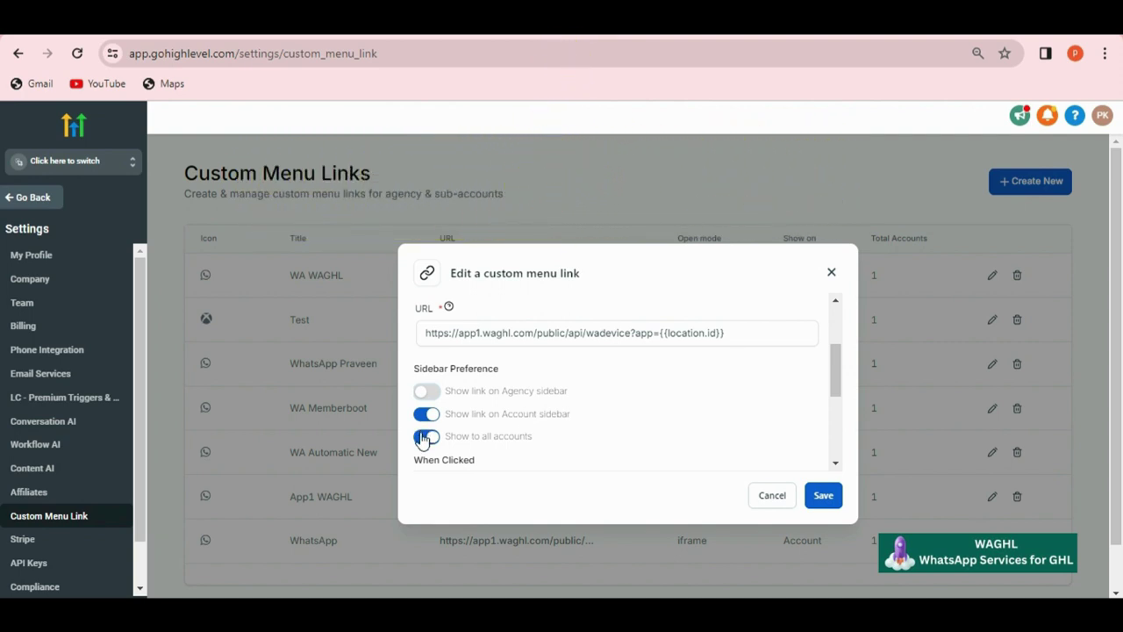
- Limit the WhatsApp link to the WAGHL sub-account only and save it
scroll(419, 394, down, 1)
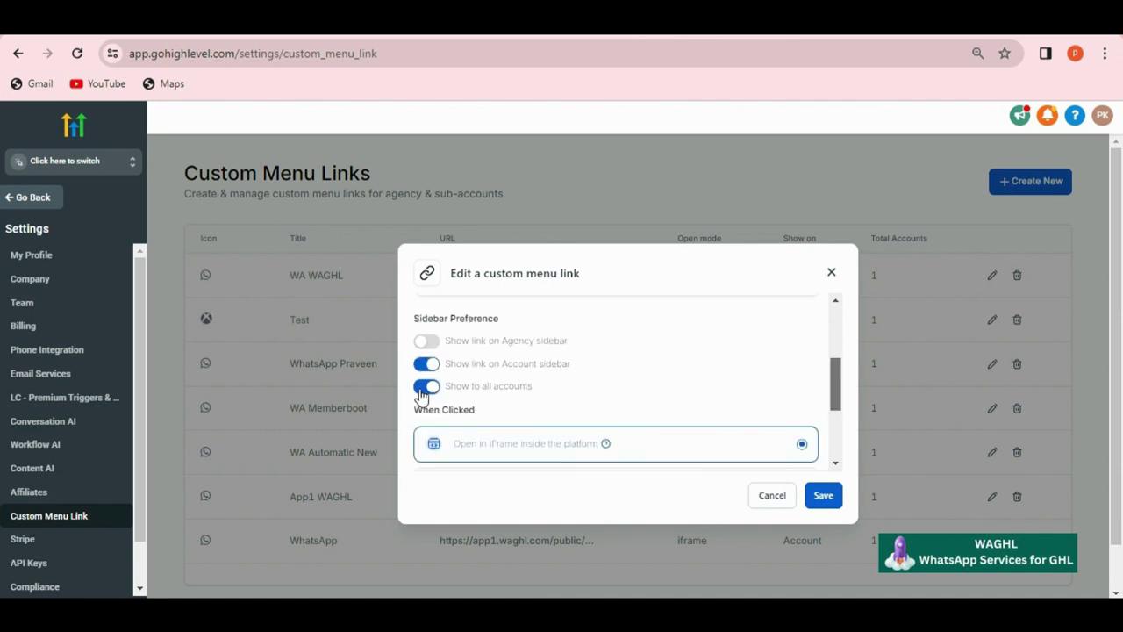
click(421, 388)
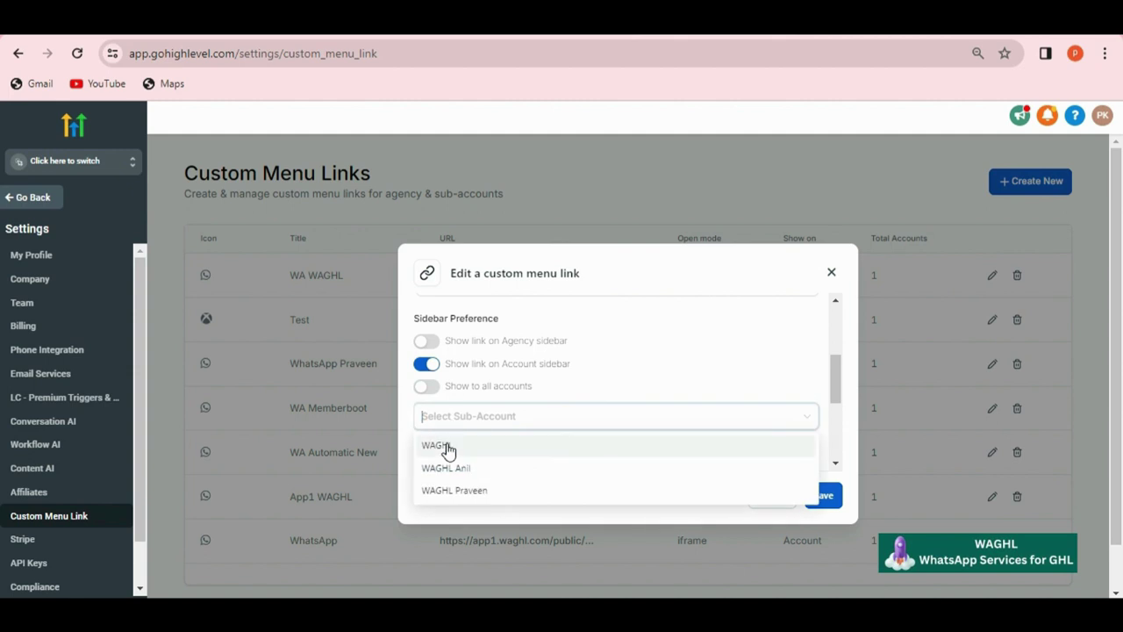
click(443, 447)
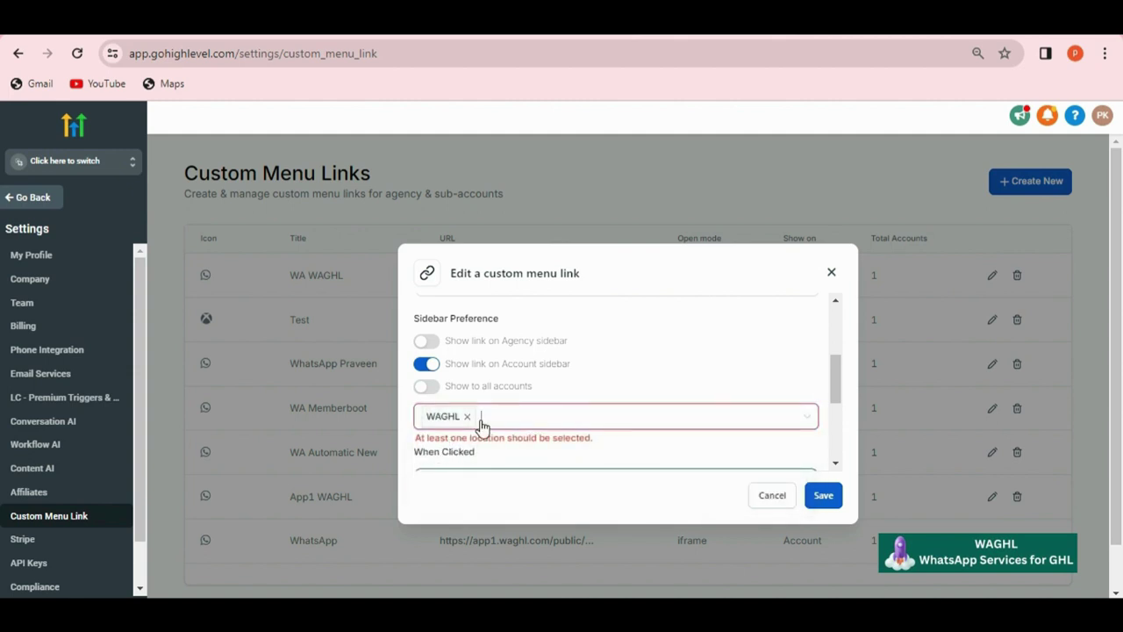
click(483, 427)
drag(836, 386, 840, 448)
click(828, 497)
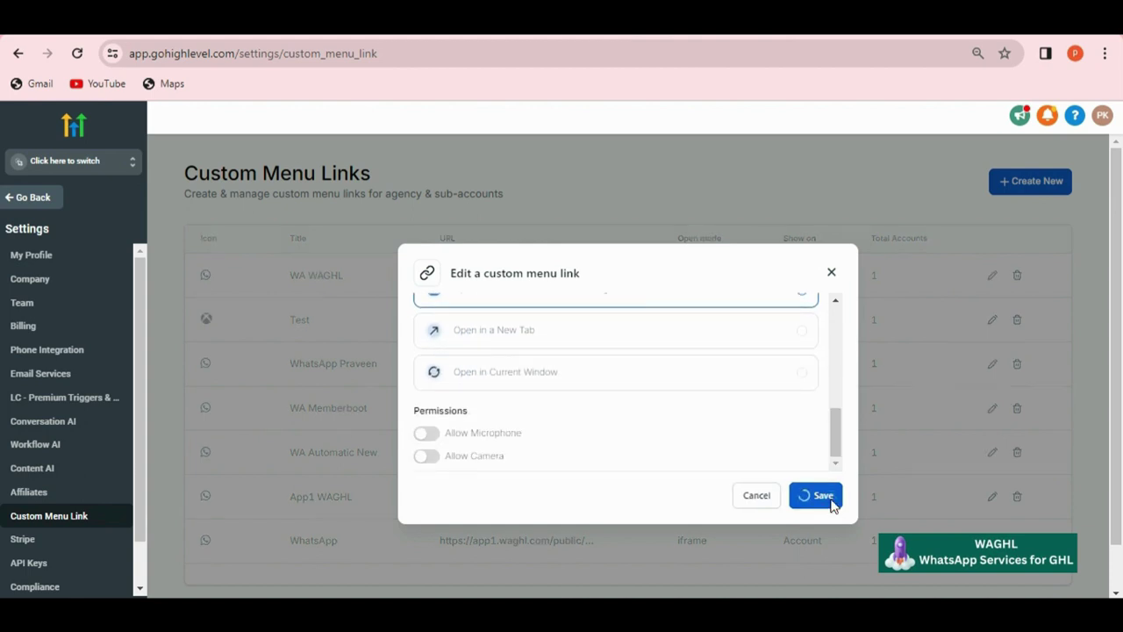
click(127, 174)
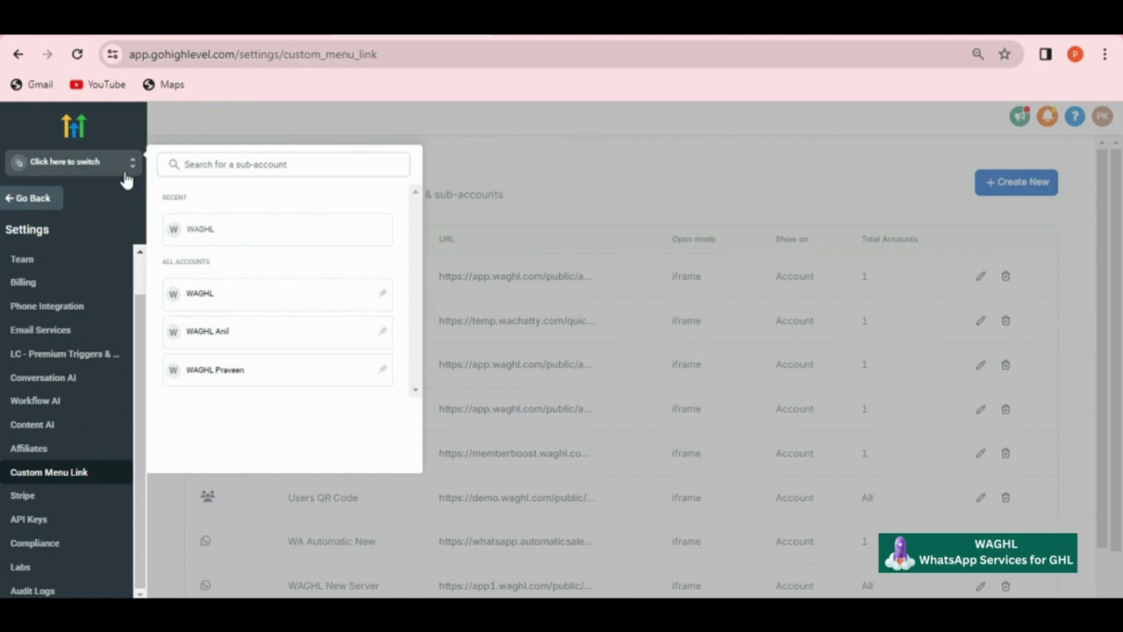
- In the WAGHL sub-account, save Whatsapp Gateway 1 as the SMS provider under Phone Numbers advanced settings
click(219, 298)
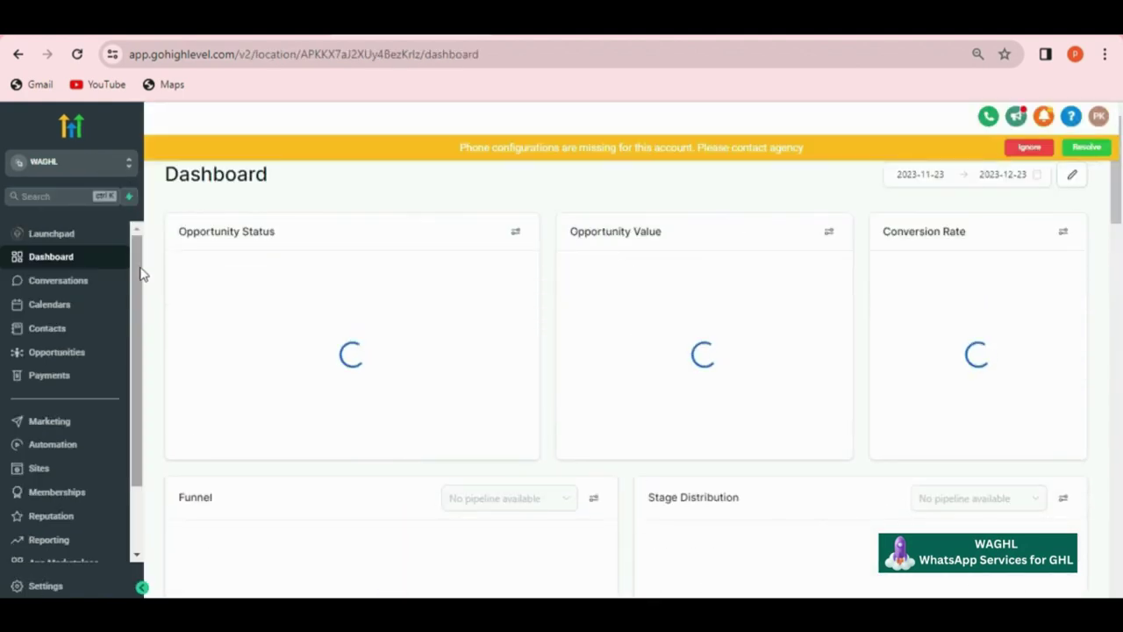
click(44, 585)
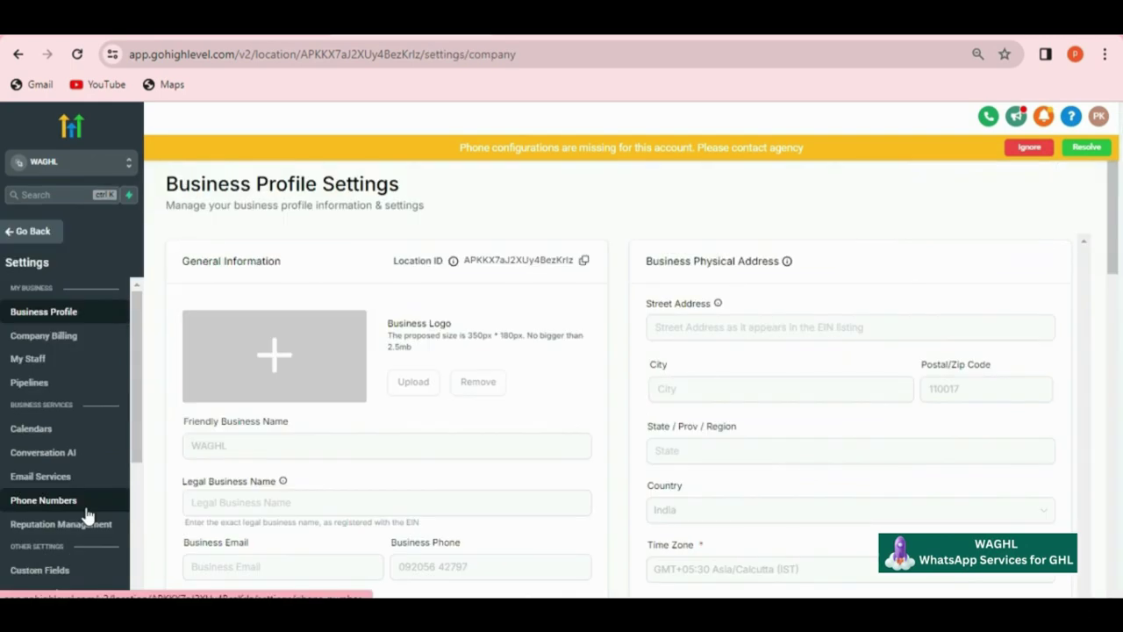
click(65, 501)
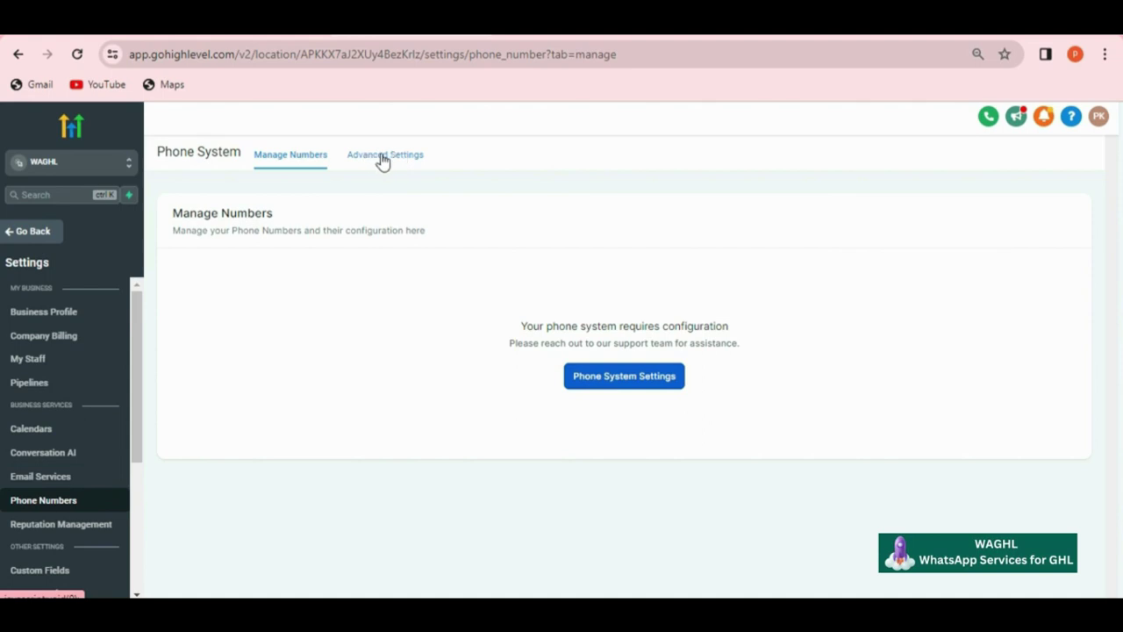
click(381, 158)
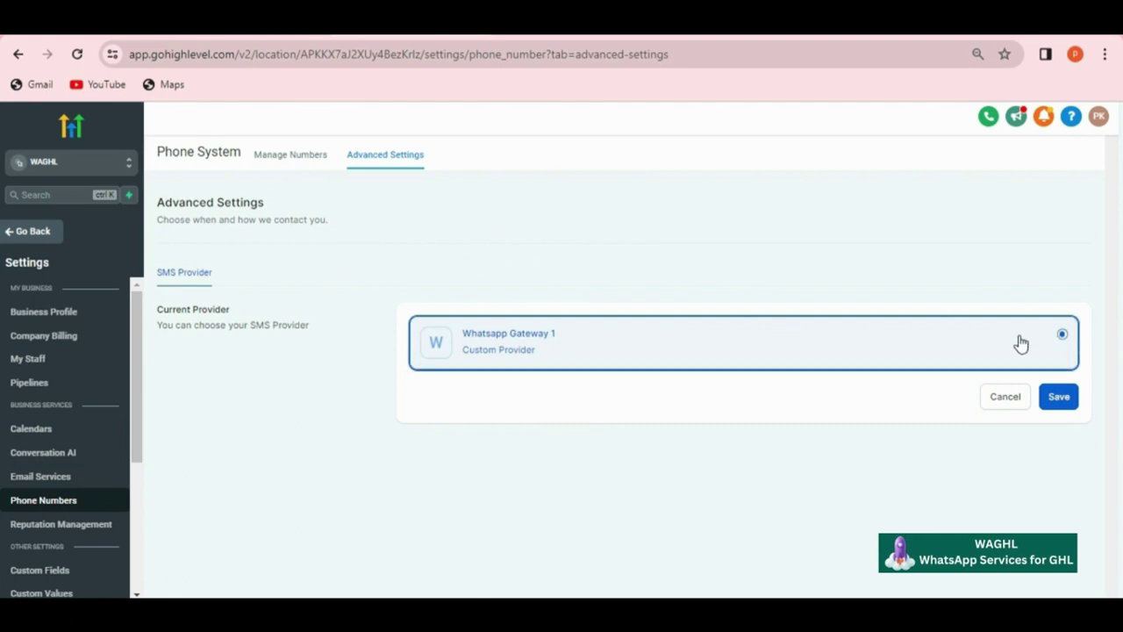
click(1065, 405)
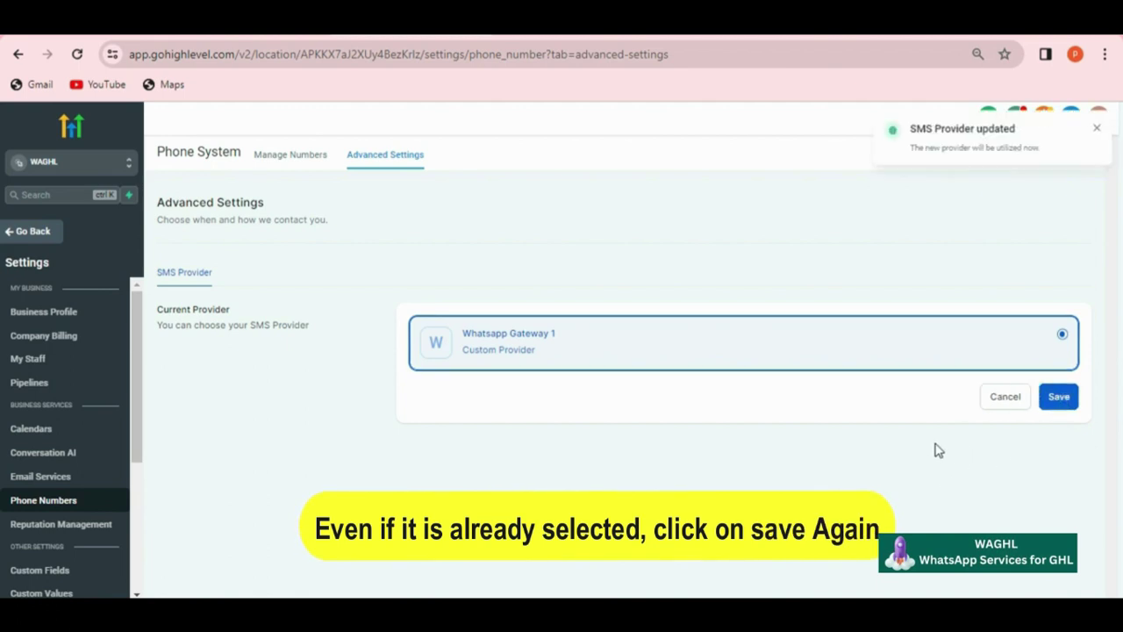
click(1060, 402)
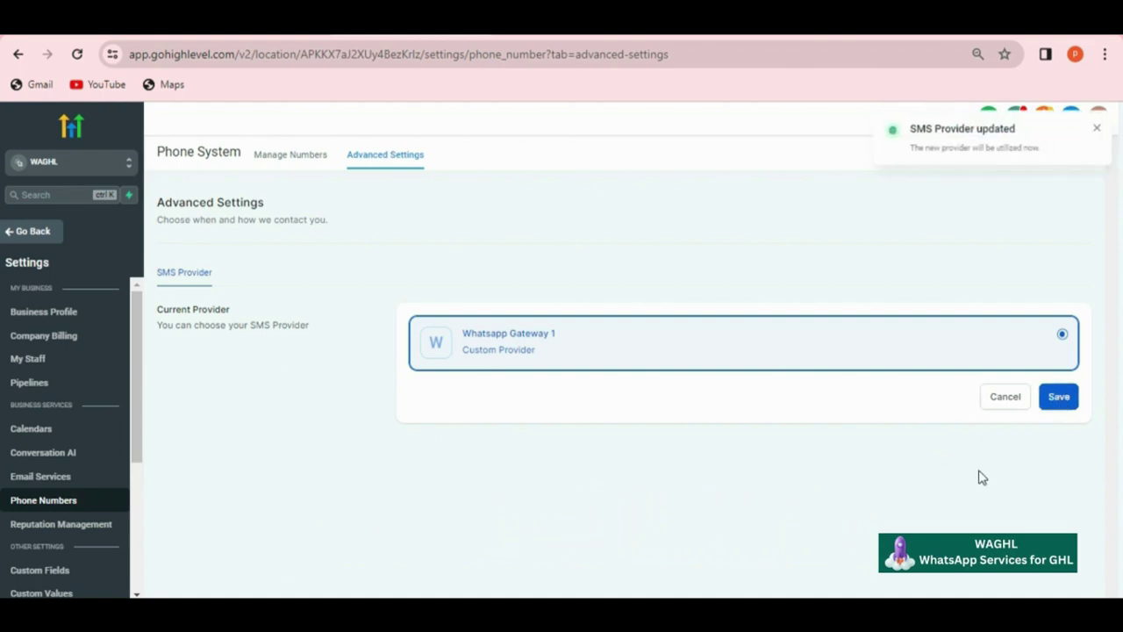
drag(138, 353, 140, 392)
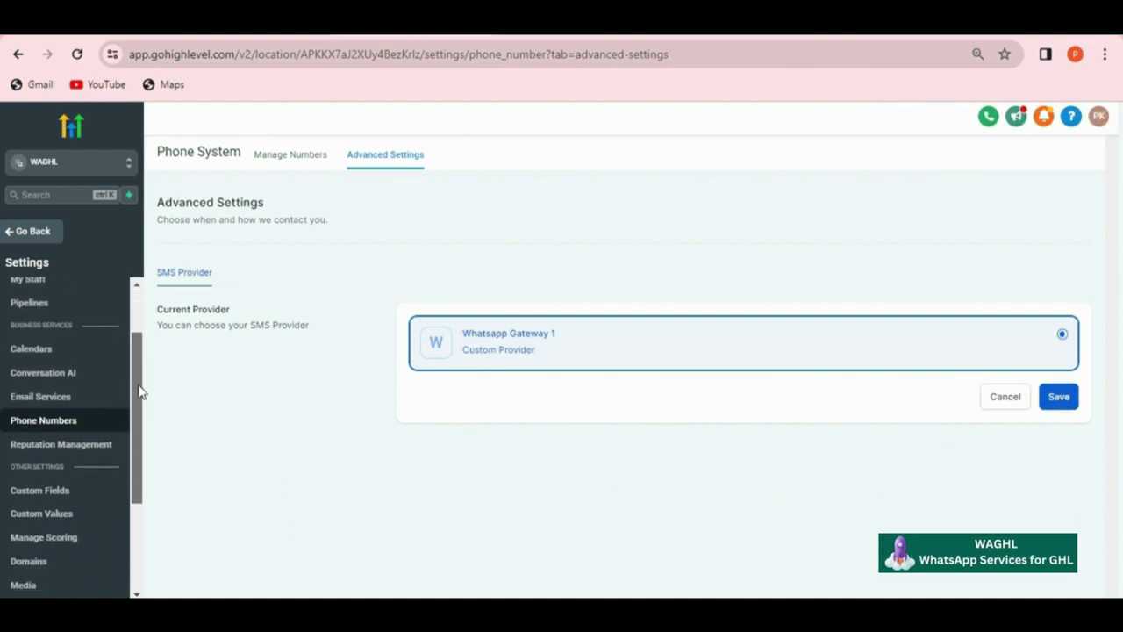
- Leave settings and open the WAGHL sub-account's WhatsApp QR connection page
click(37, 232)
scroll(62, 509, down, 1)
click(58, 543)
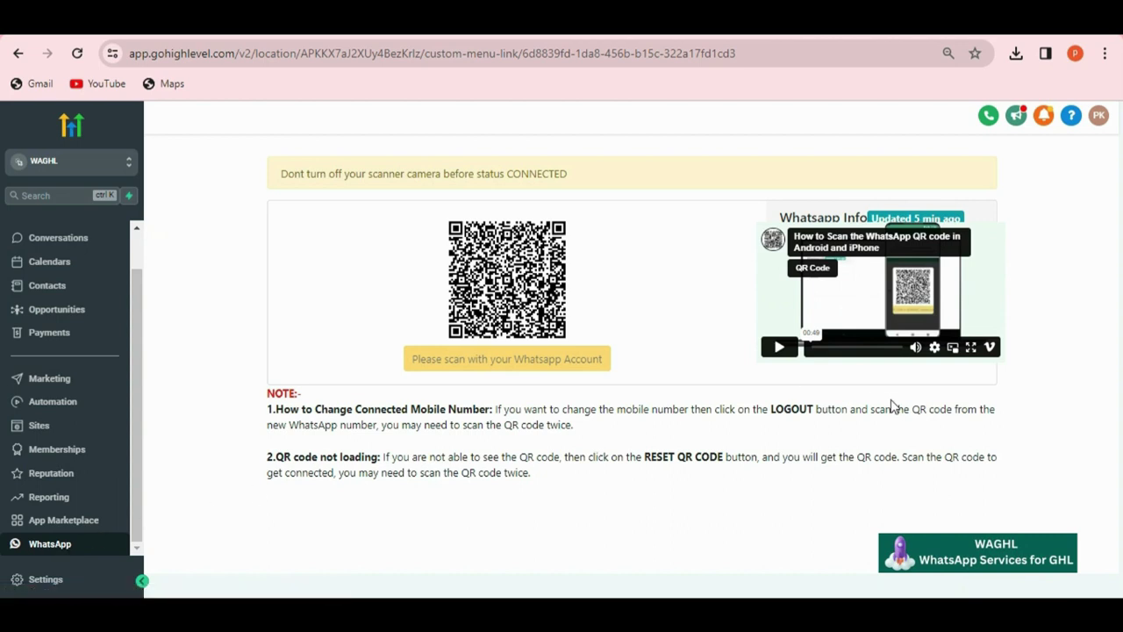
mouse_move(795, 272)
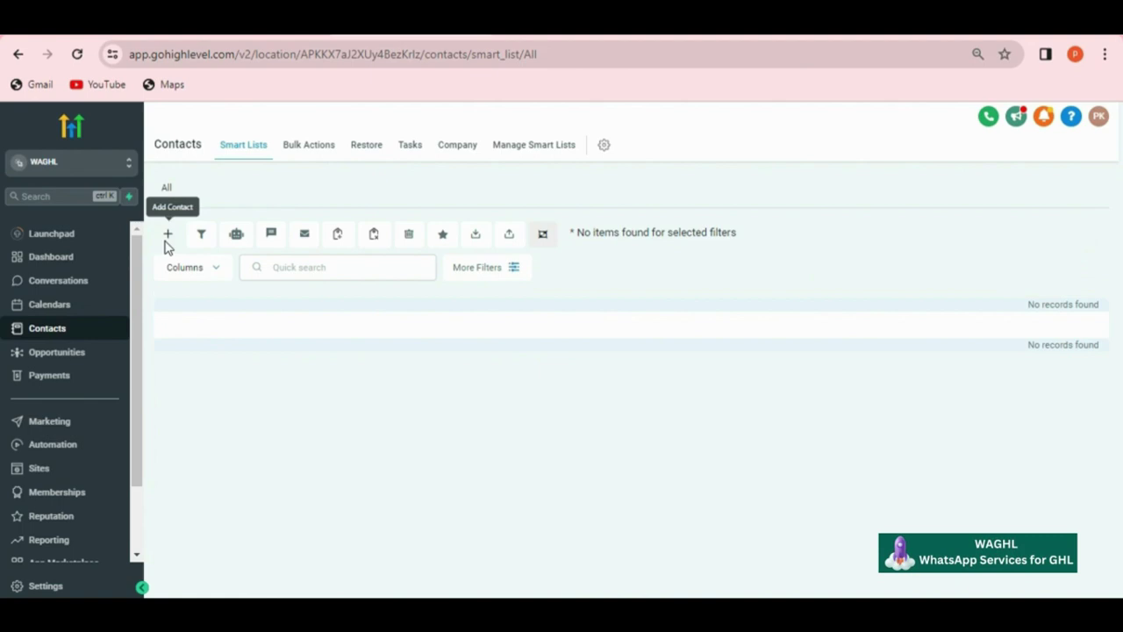
- Create and save a new contact named 'demo contact' with the contact's phone number
click(166, 243)
click(428, 359)
text(demo contact)
click(494, 501)
text(93)
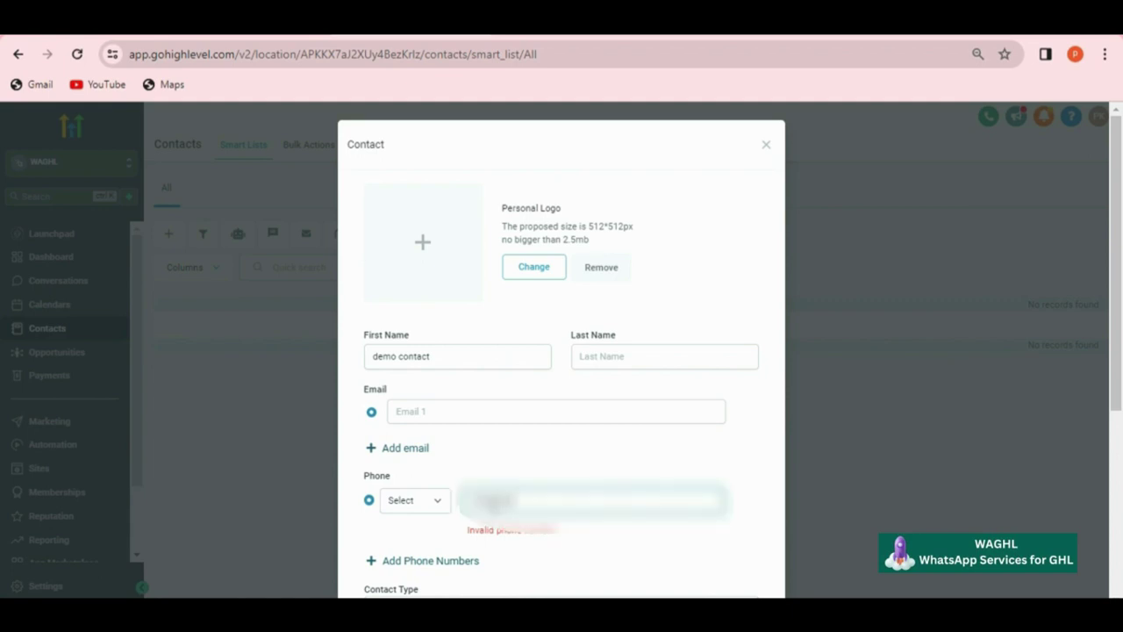
text(12345678)
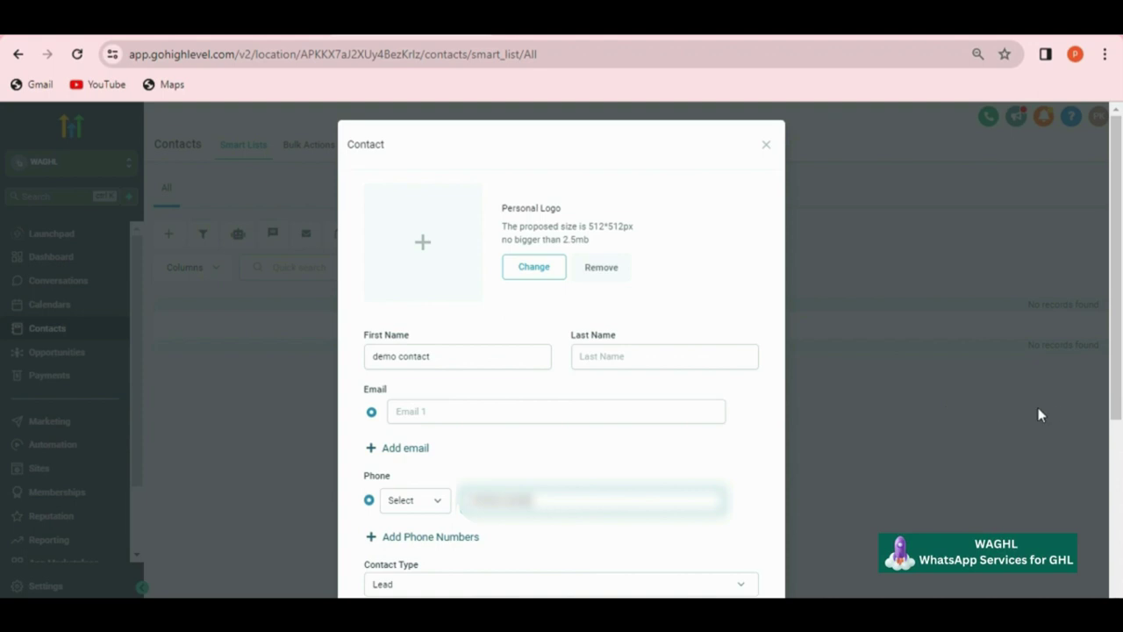
scroll(1107, 379, down, 2)
scroll(1118, 438, down, 1)
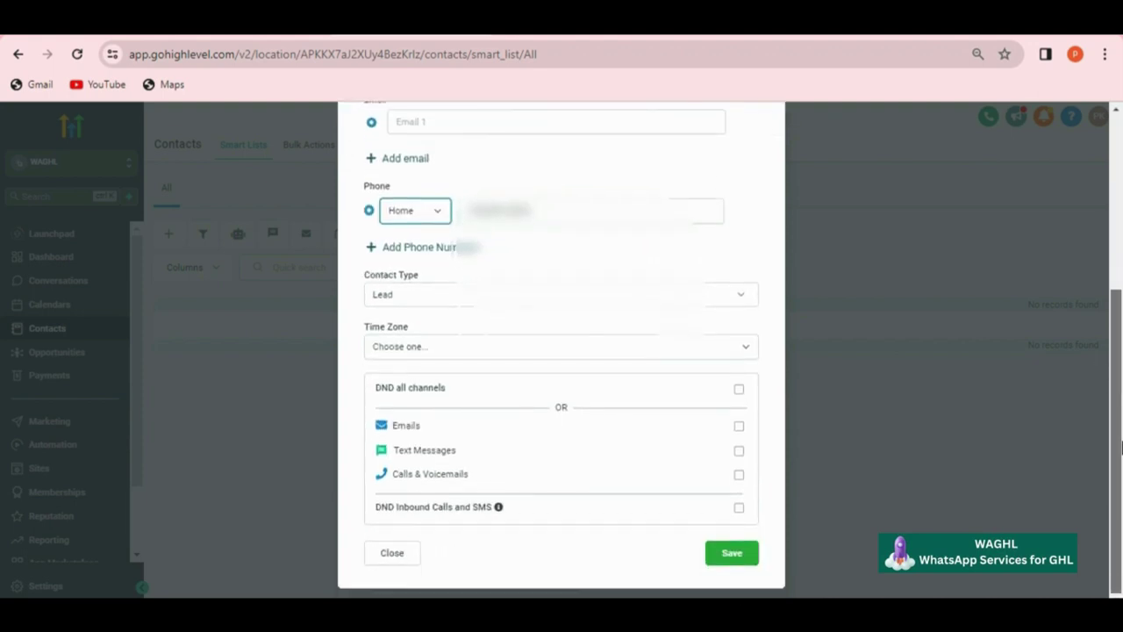
click(713, 554)
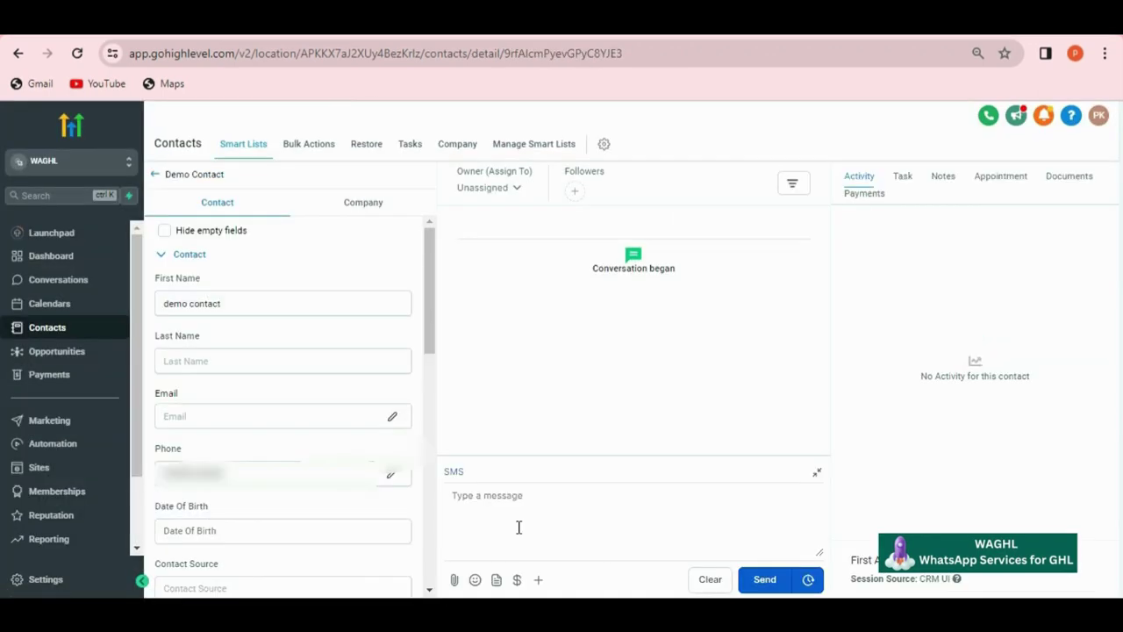
- Send the SMS 'Test message' to demo contact
click(519, 527)
text(Test message)
key(Return)
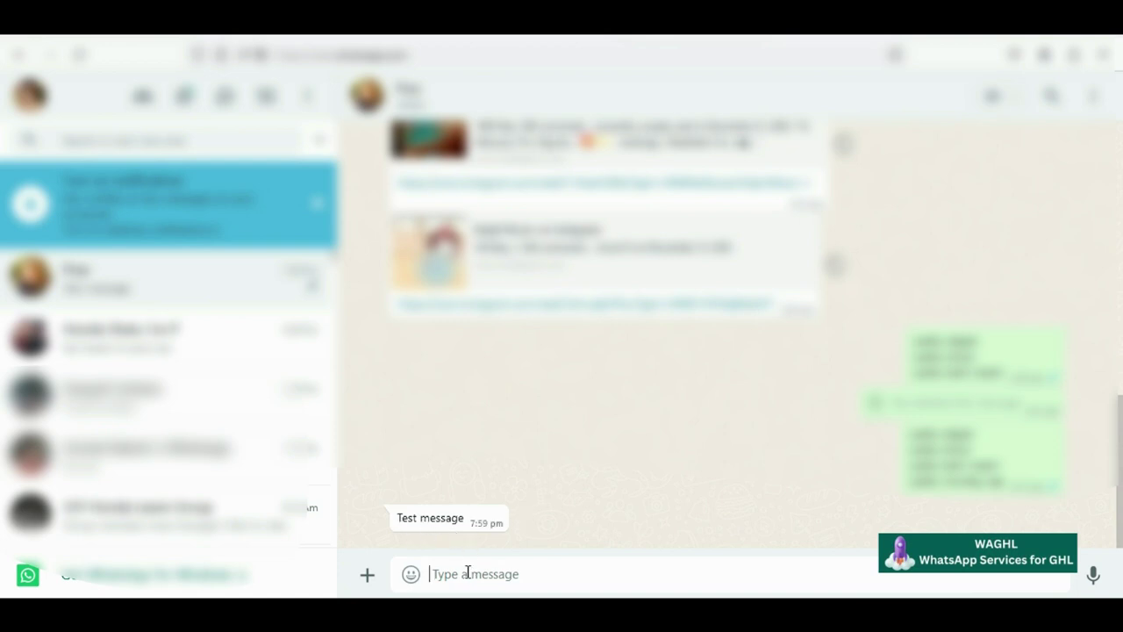
- Reply 'Received test message' in the WhatsApp chat with the demo contact
text(Rece)
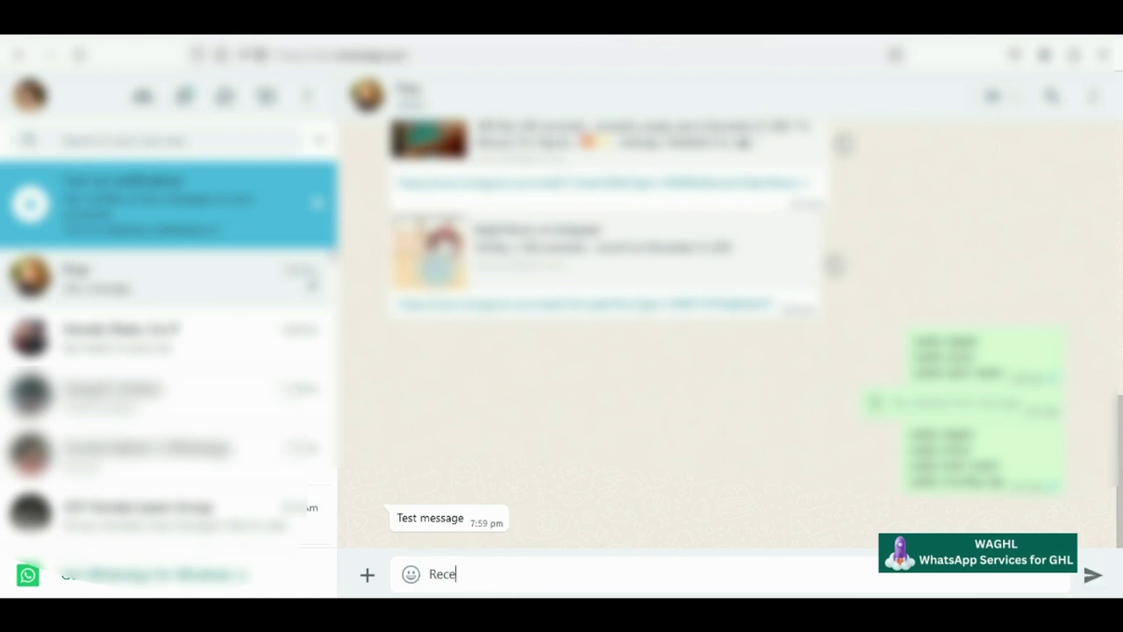
text(ived test message)
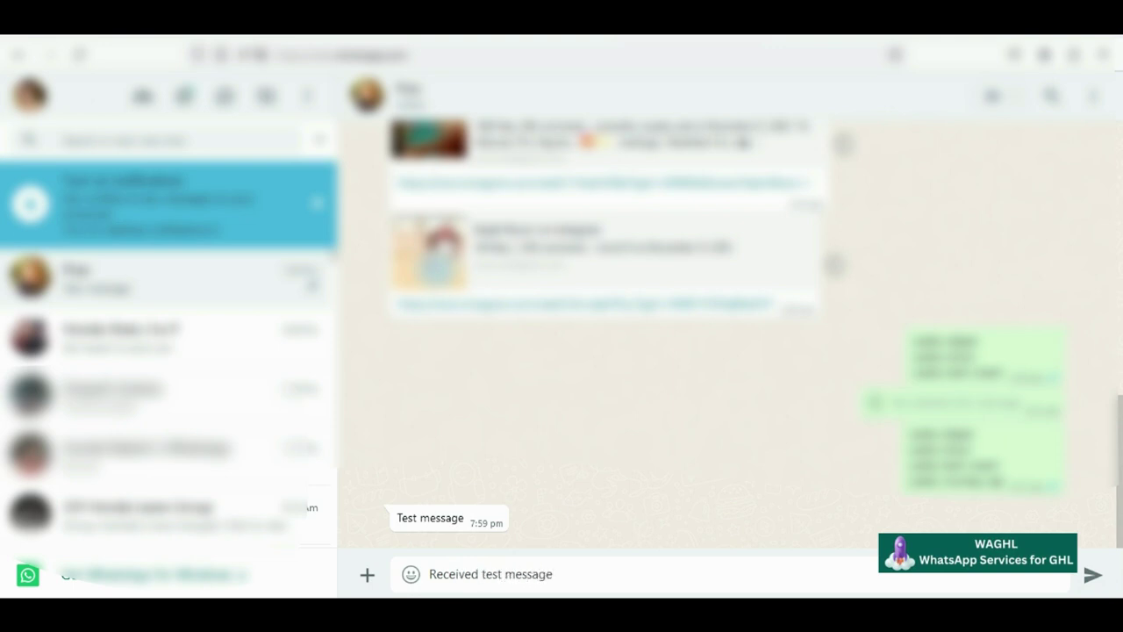
key(Return)
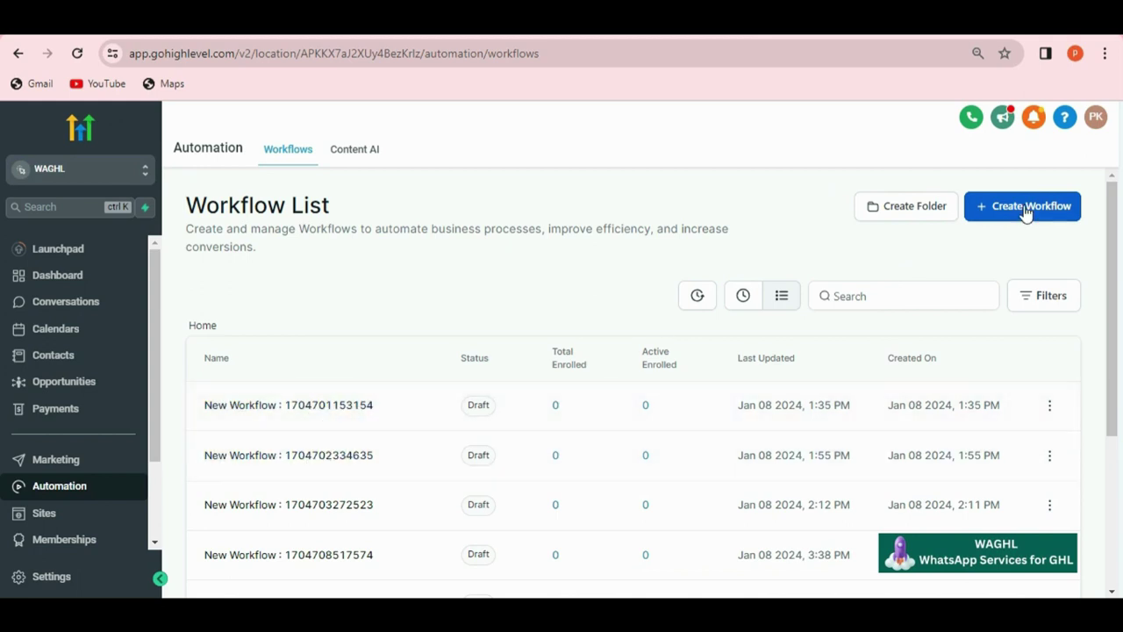
- Create a new workflow from scratch and add a Send SMS action
click(1025, 213)
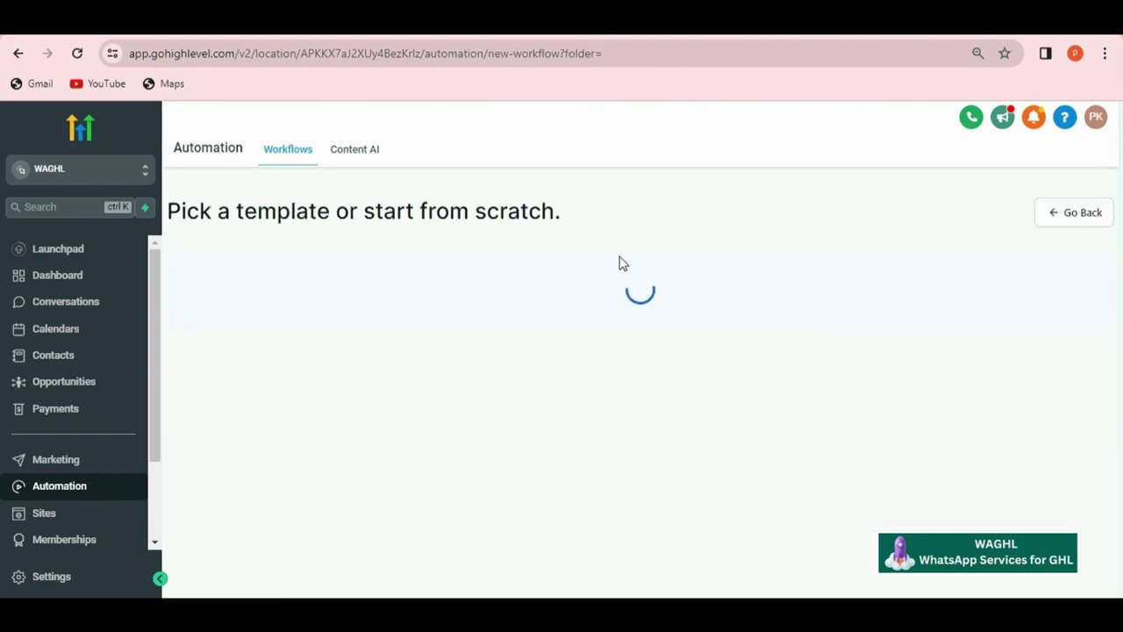
click(417, 424)
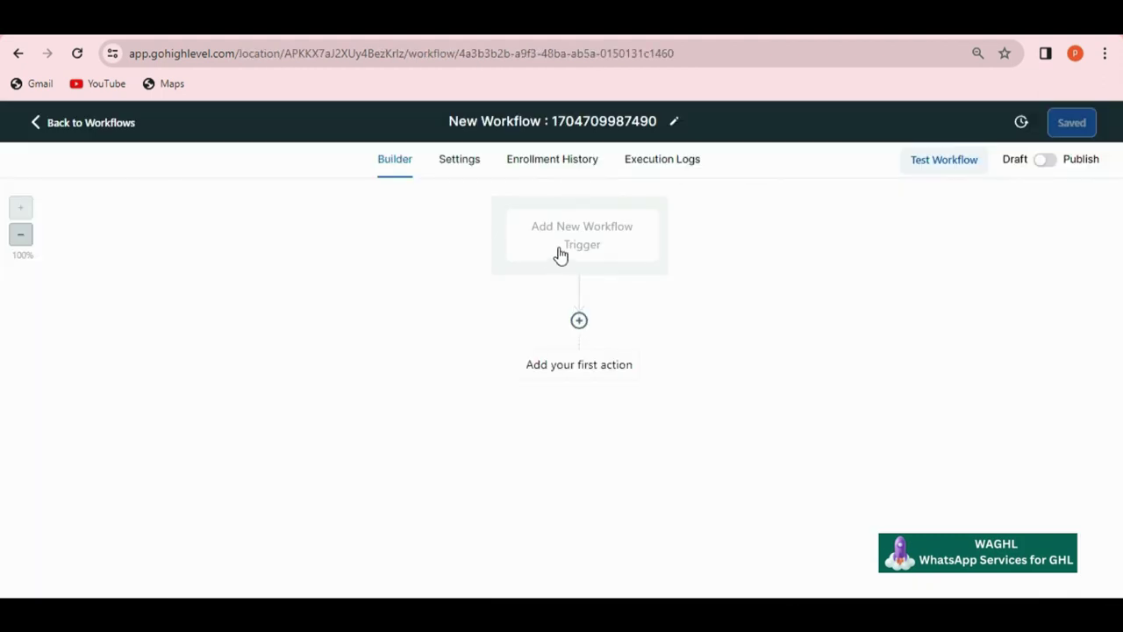
click(579, 320)
text(send)
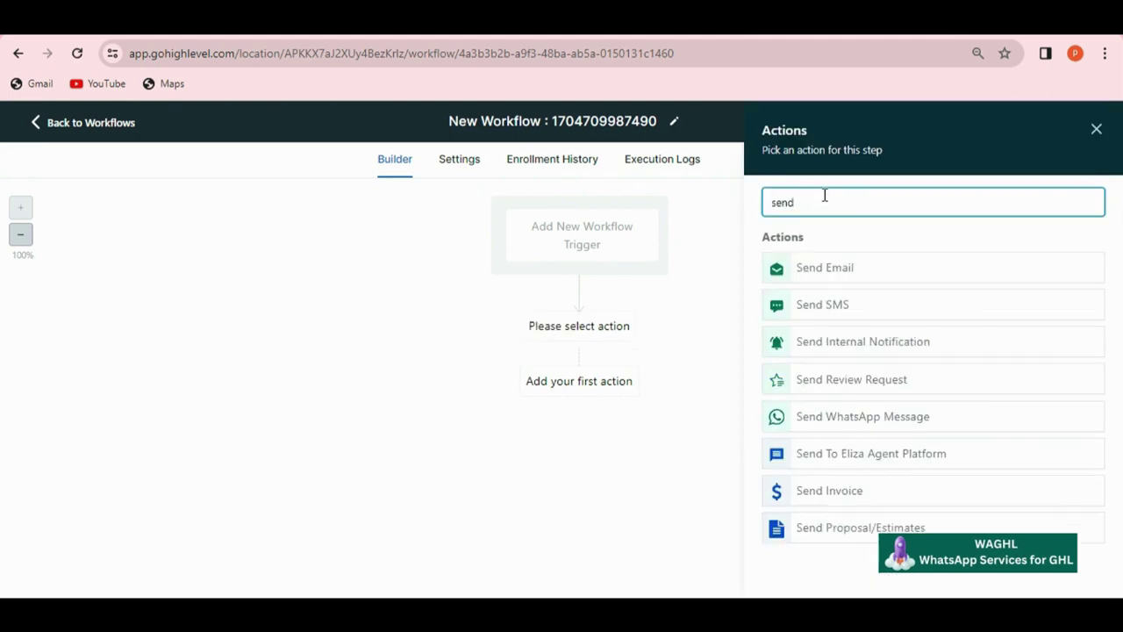
click(836, 305)
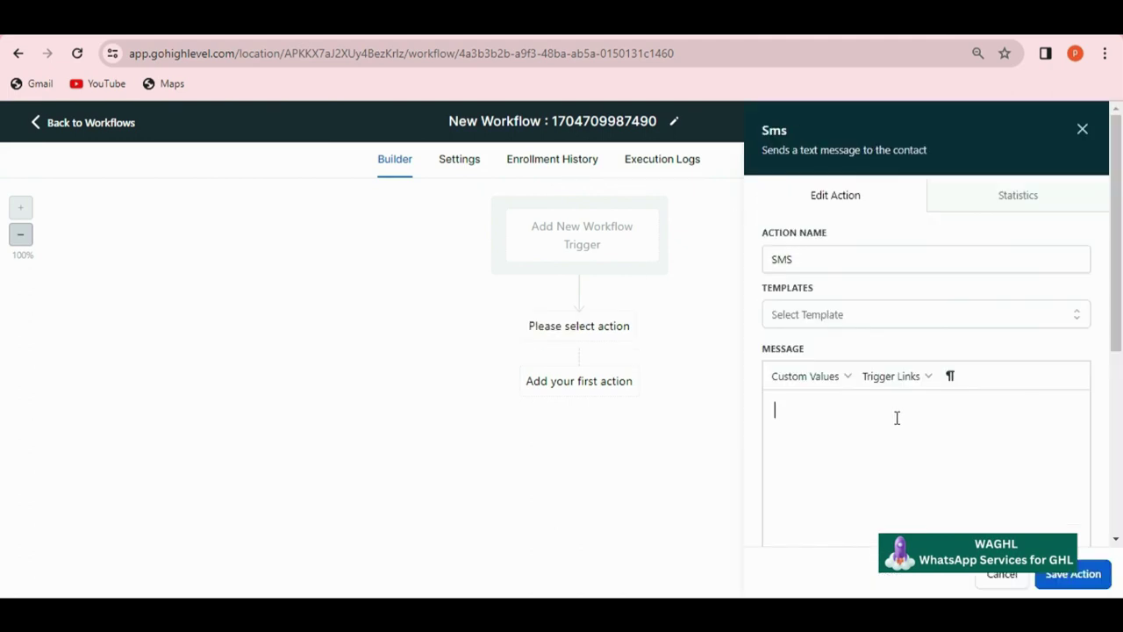
- Write the SMS 'Message here', attach WAGHL sample video 1.mp4, and save the action
text(Message here)
scroll(1120, 340, down, 2)
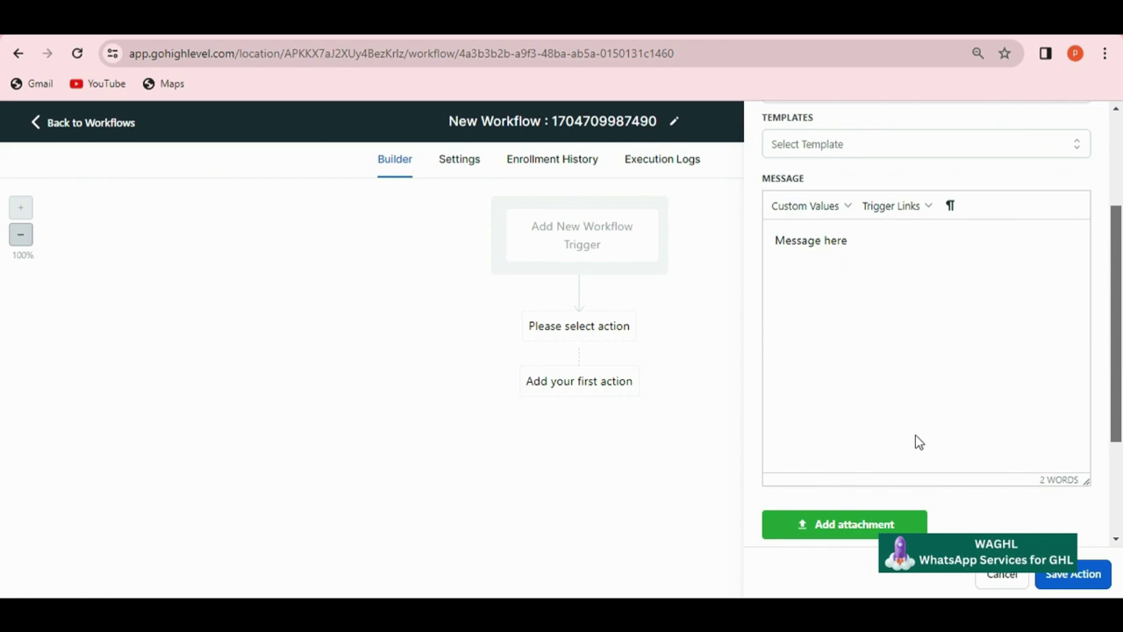
click(833, 524)
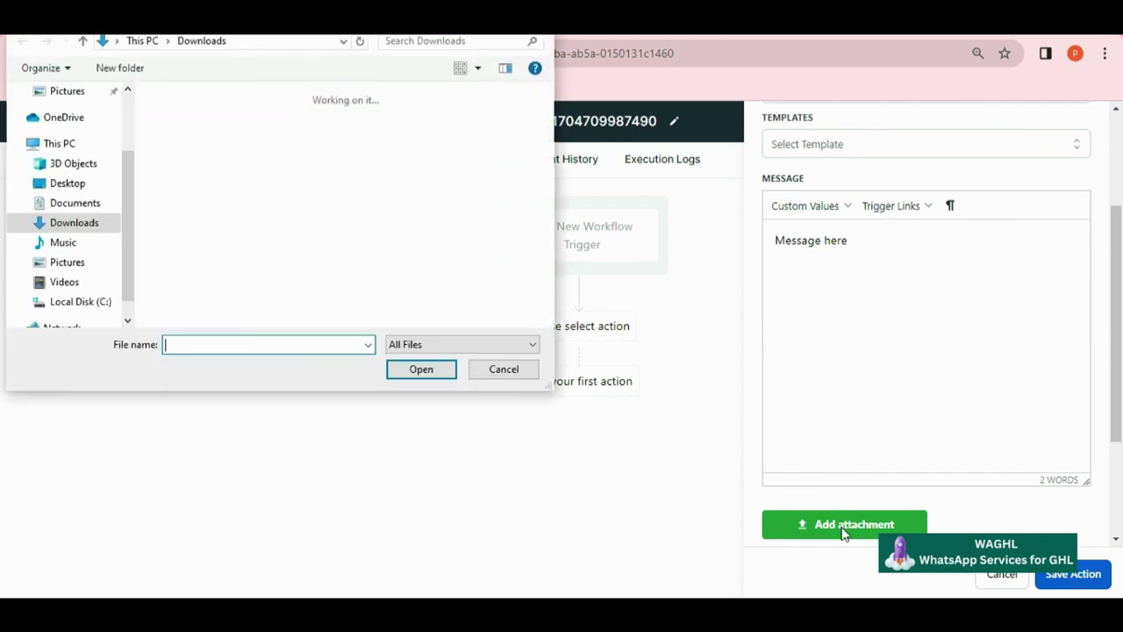
click(419, 369)
scroll(1120, 364, down, 2)
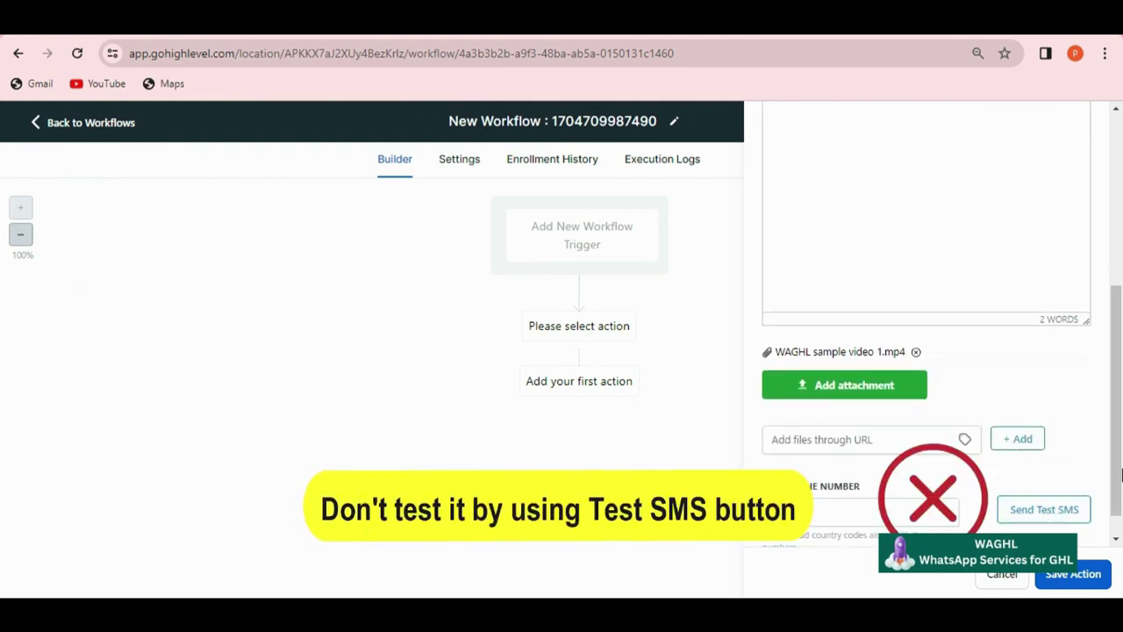
scroll(1118, 537, down, 1)
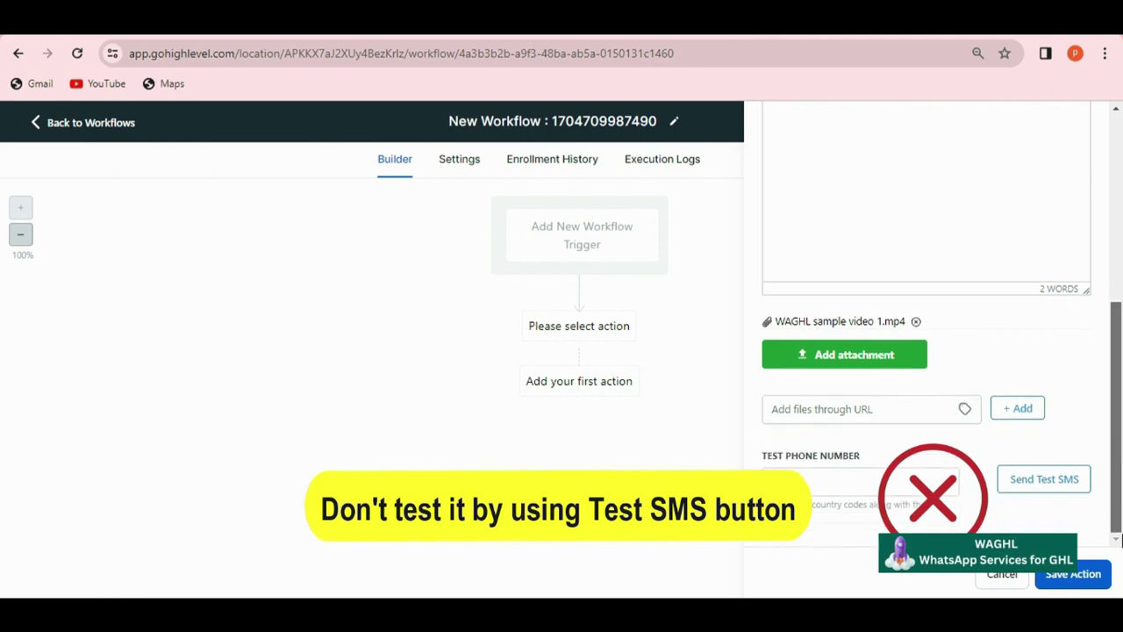
click(794, 480)
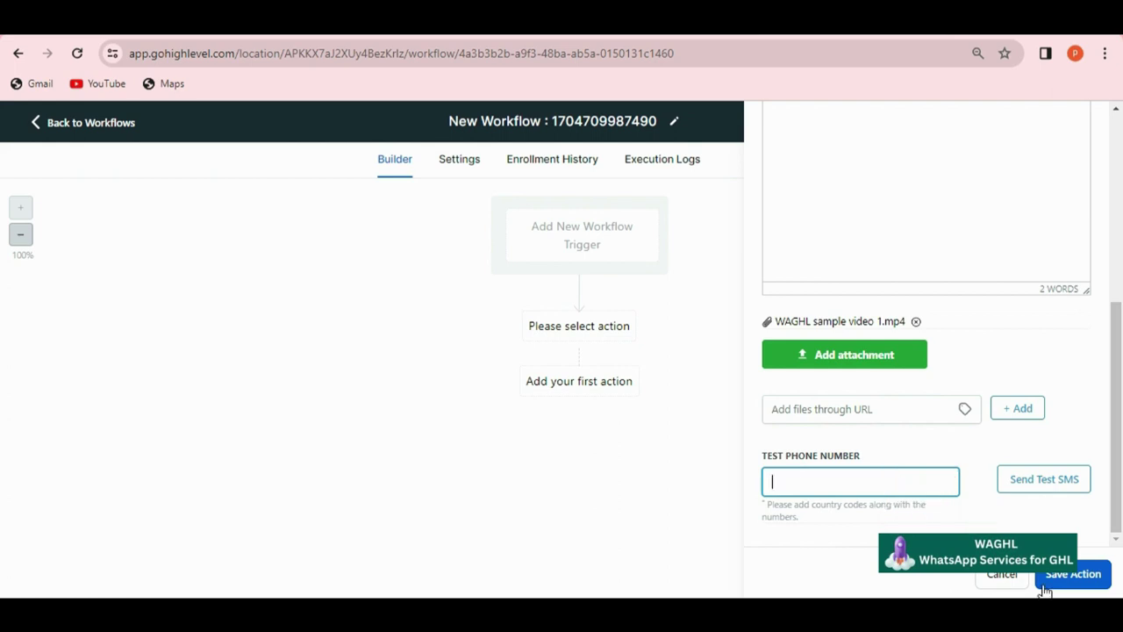
click(1076, 576)
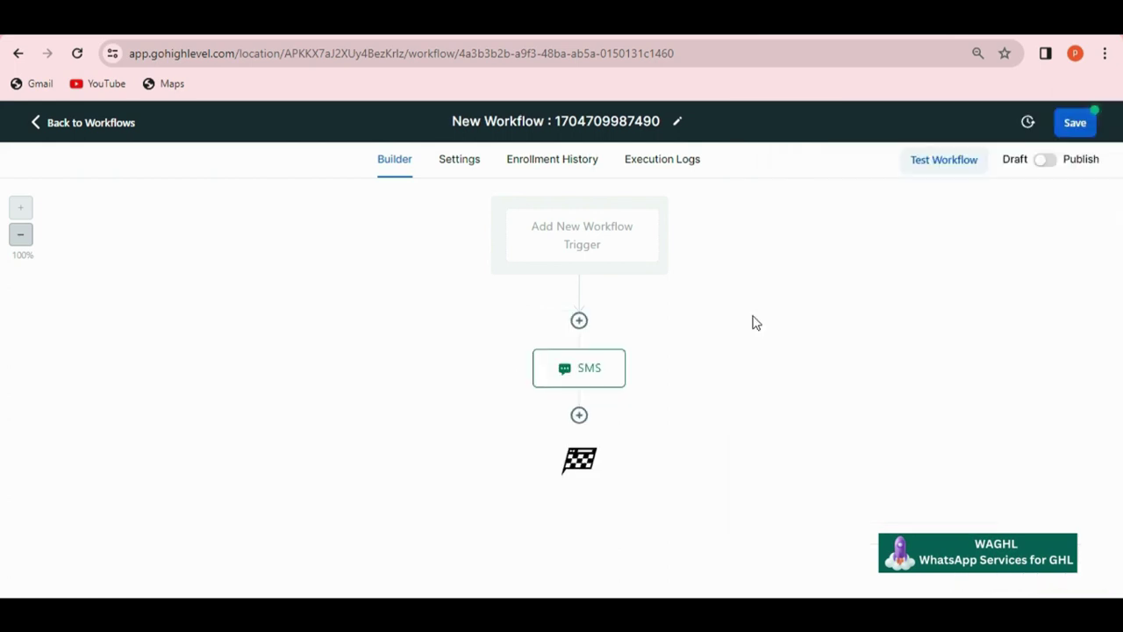
- Turn on Allow re-entry in the workflow settings and save the workflow
click(471, 165)
click(119, 346)
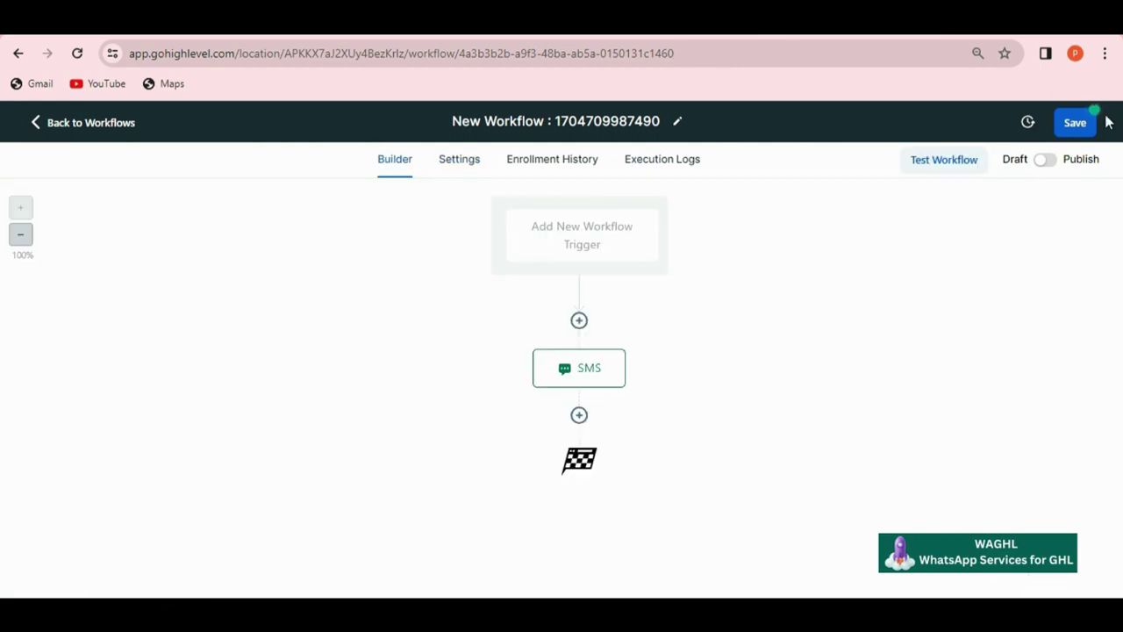
click(1088, 121)
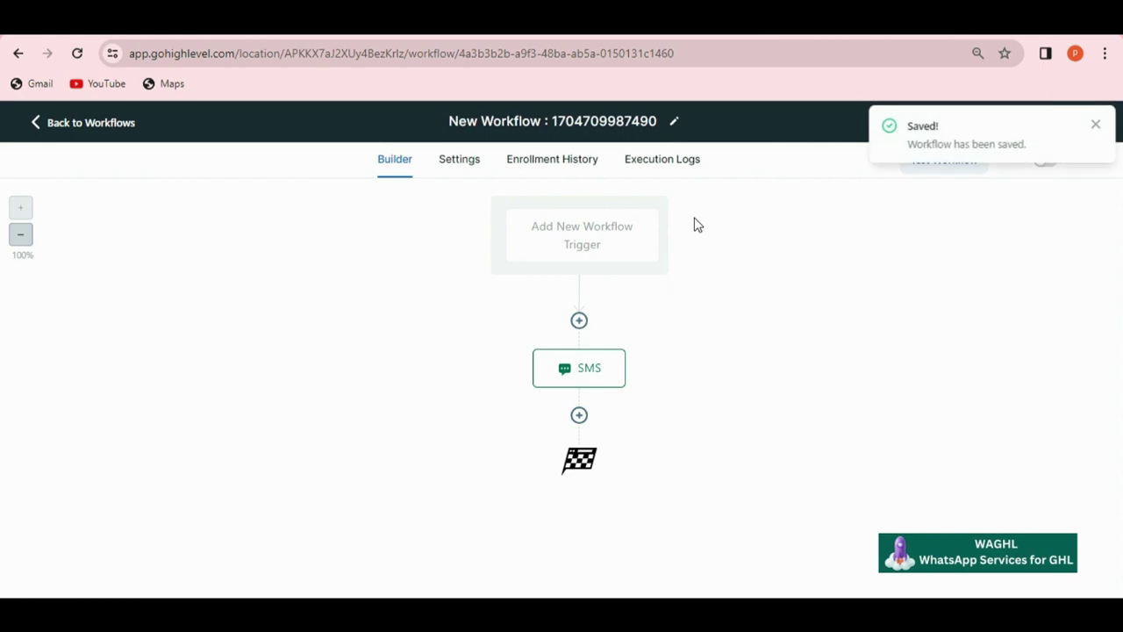
- Choose demo contact as the workflow test contact, then close the test panel
click(955, 168)
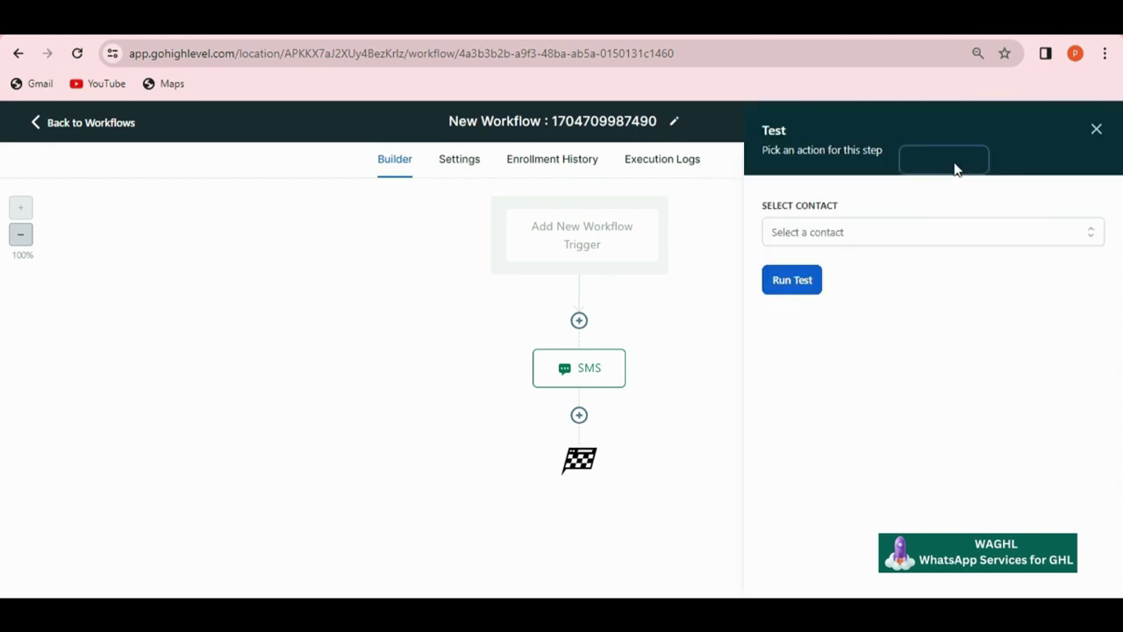
click(822, 235)
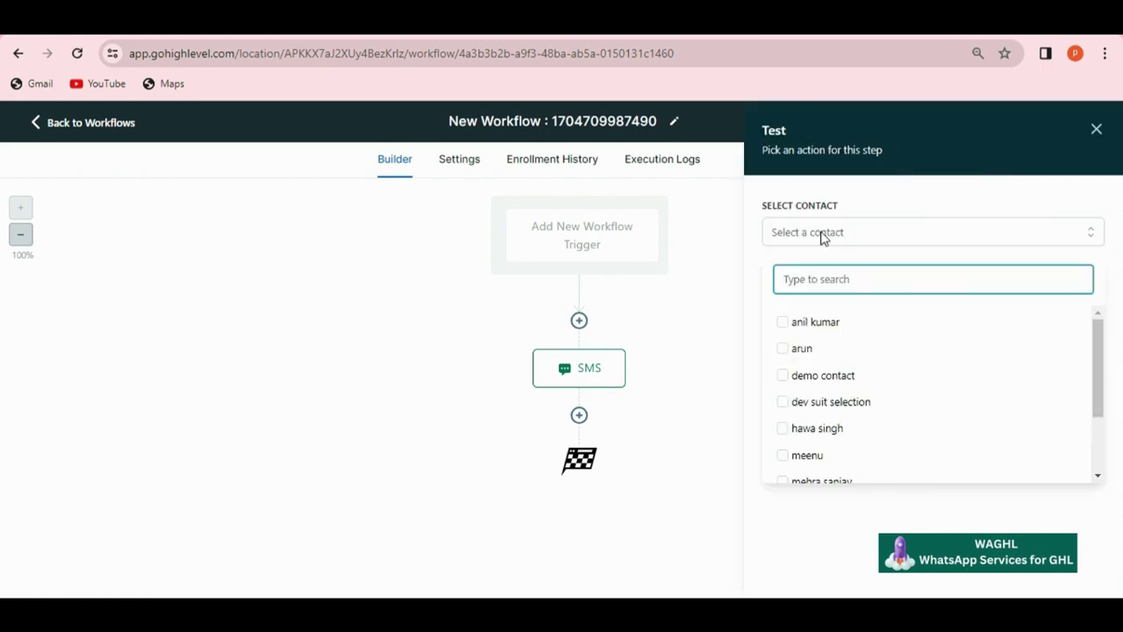
click(848, 387)
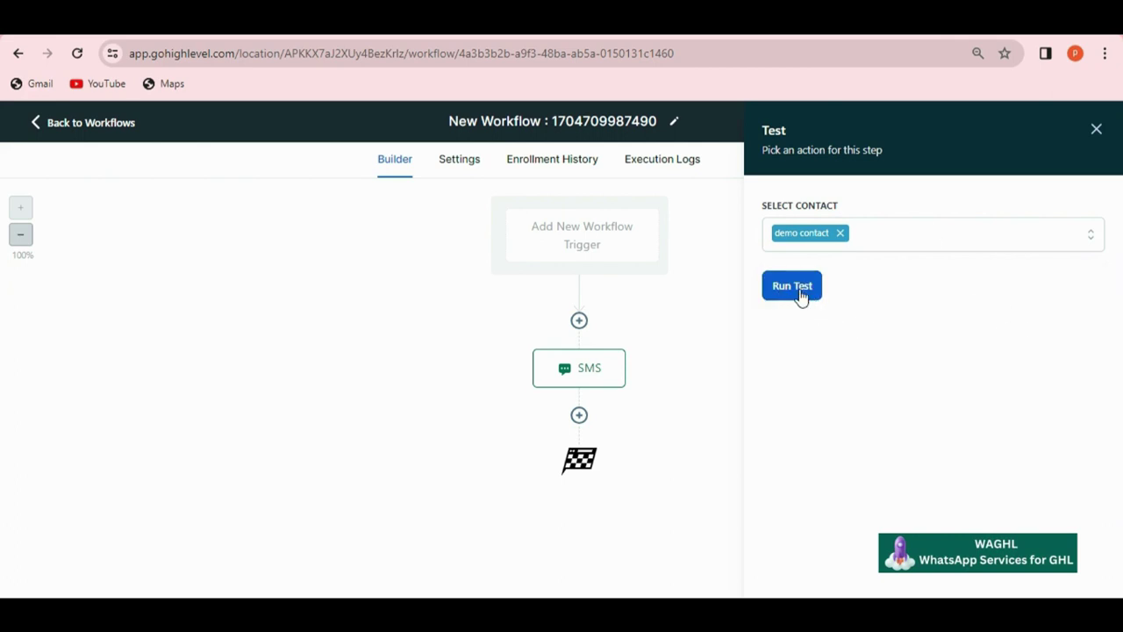
click(1096, 130)
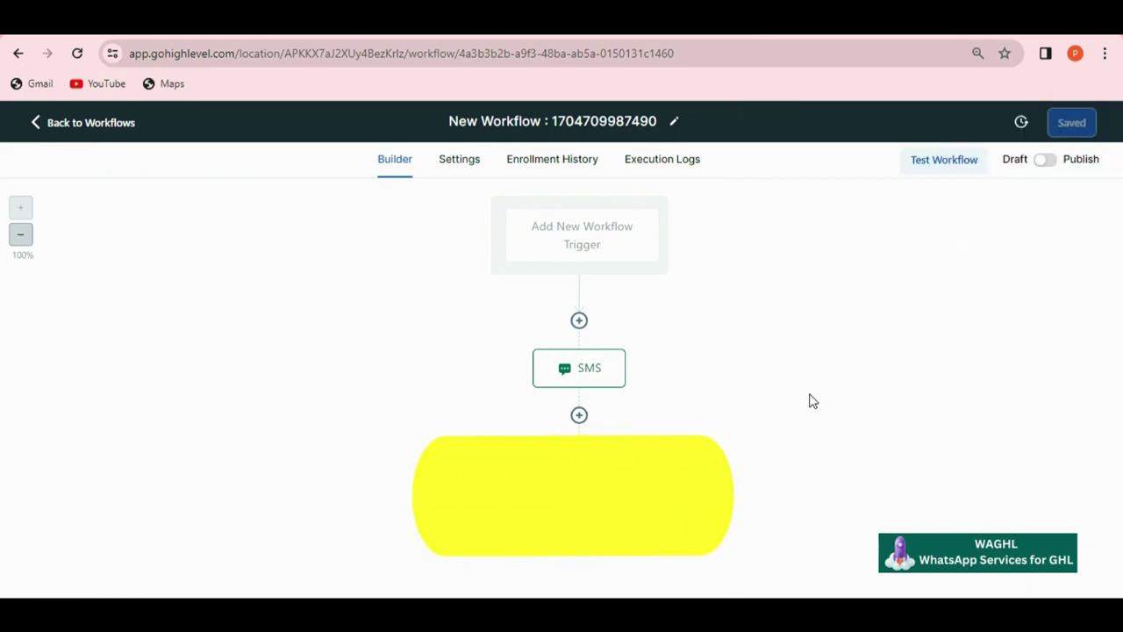